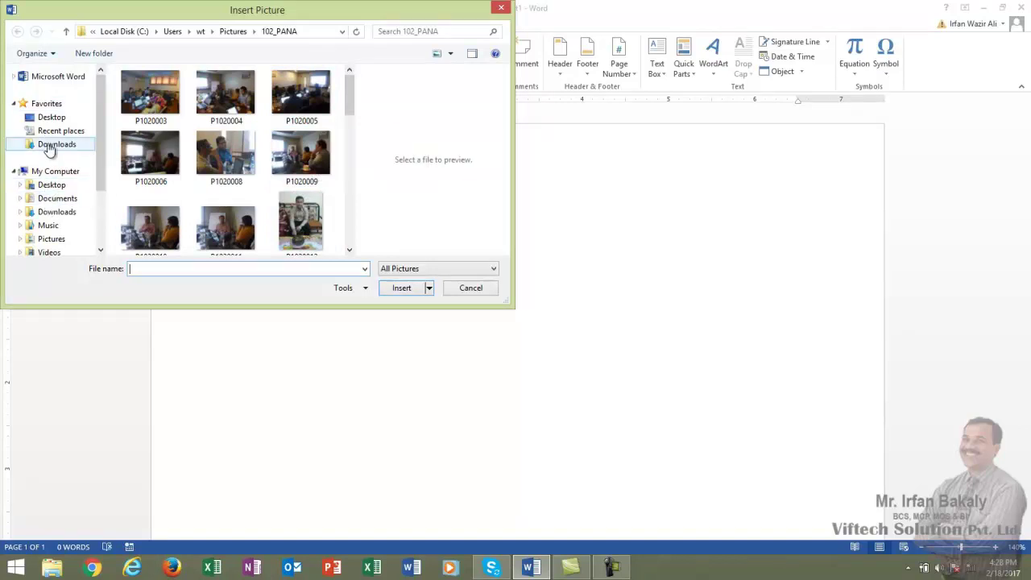
pyautogui.click(319, 102)
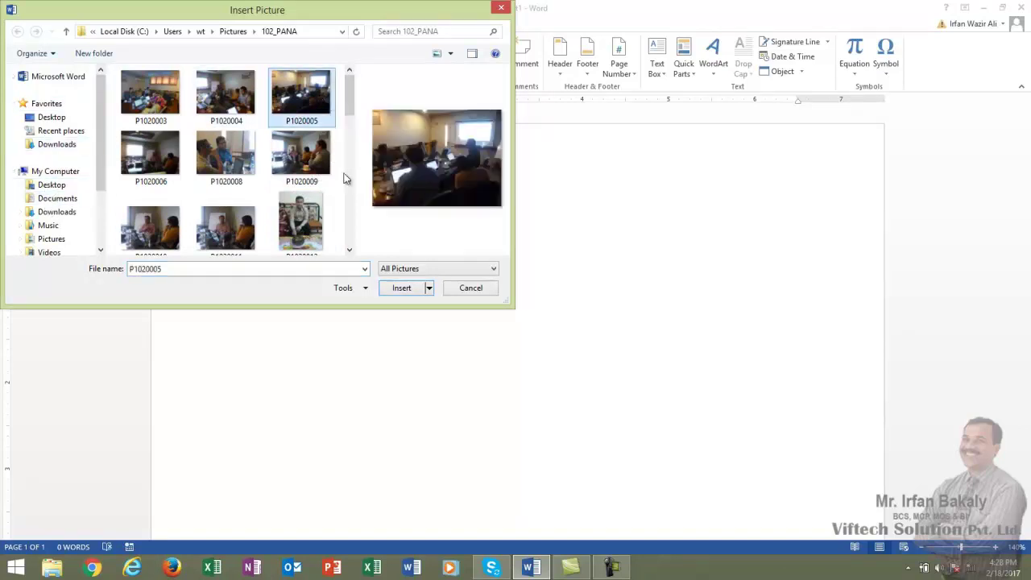
pyautogui.click(401, 287)
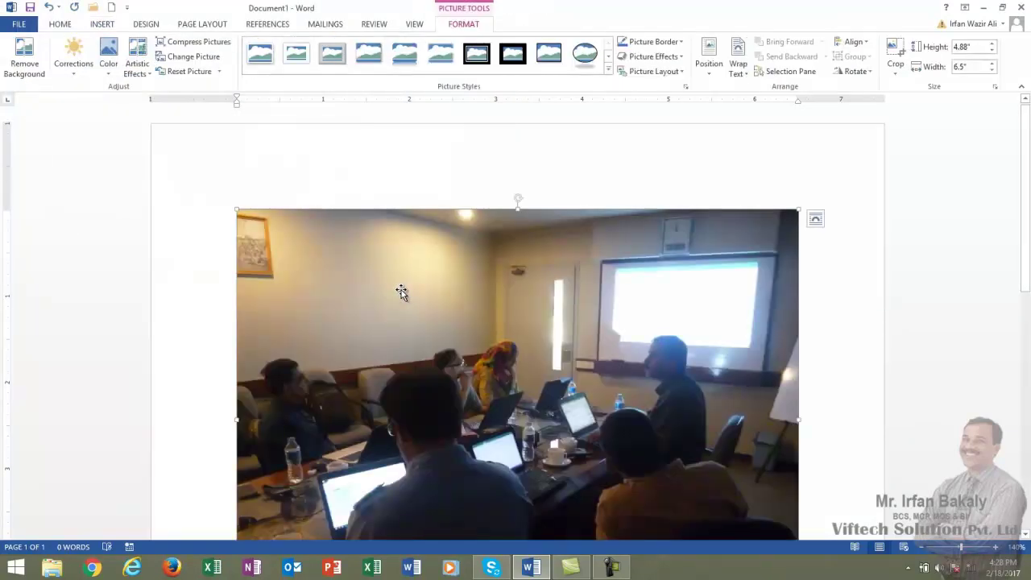
pyautogui.press('Delete')
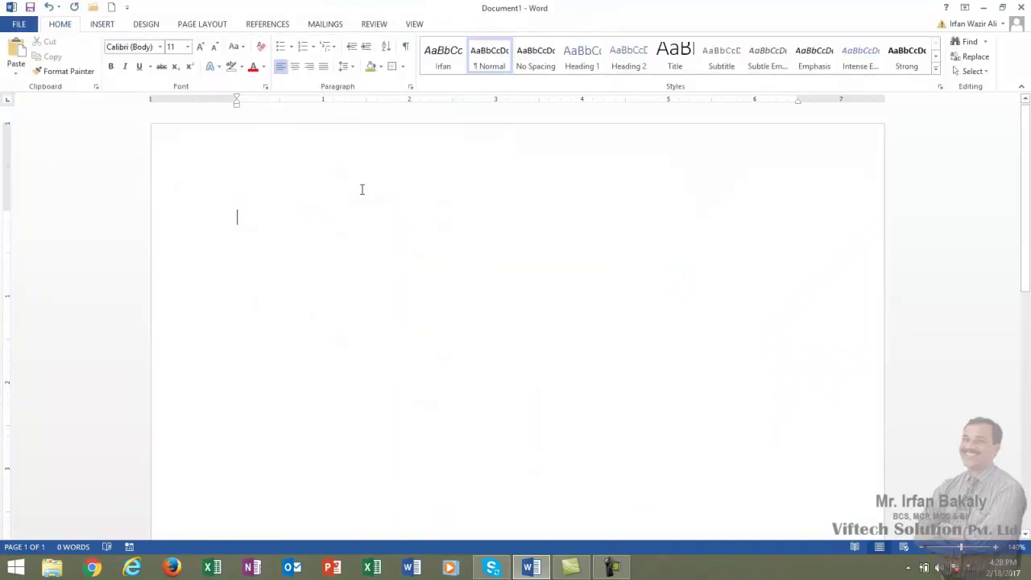
# Insert the picture P1020005 from the 102_PANA folder into the empty document
pyautogui.click(117, 25)
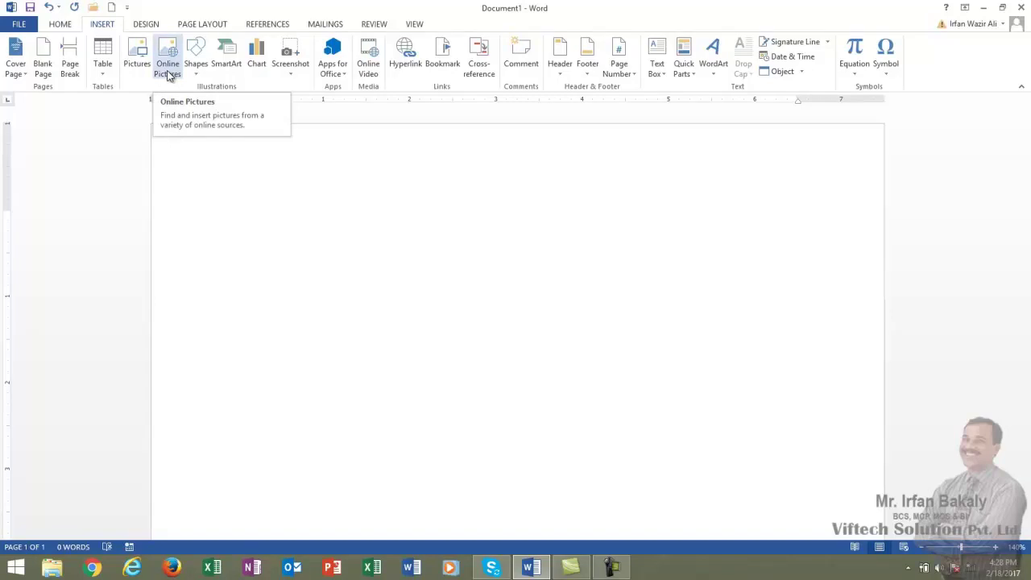
pyautogui.click(137, 66)
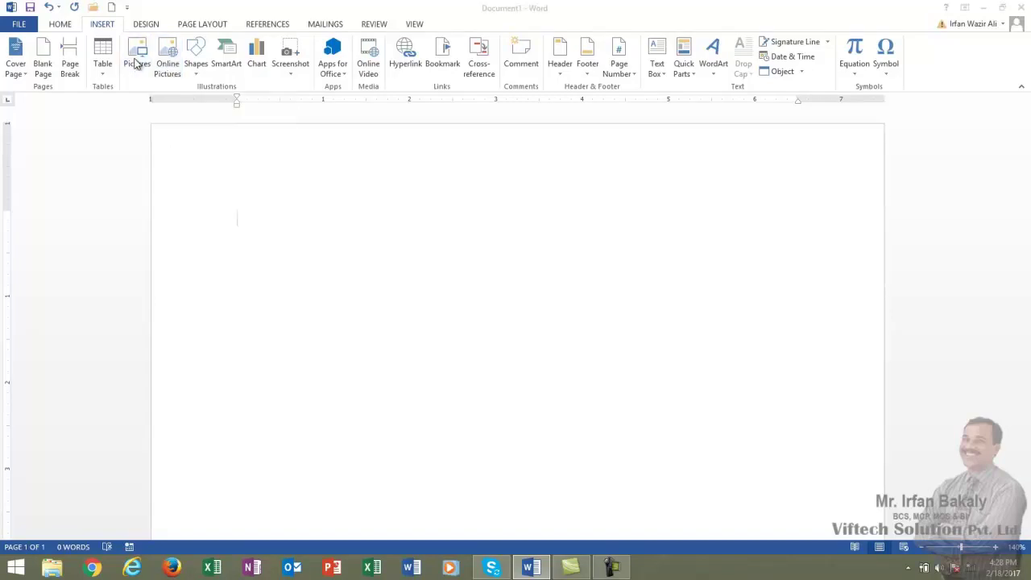
pyautogui.doubleClick(318, 103)
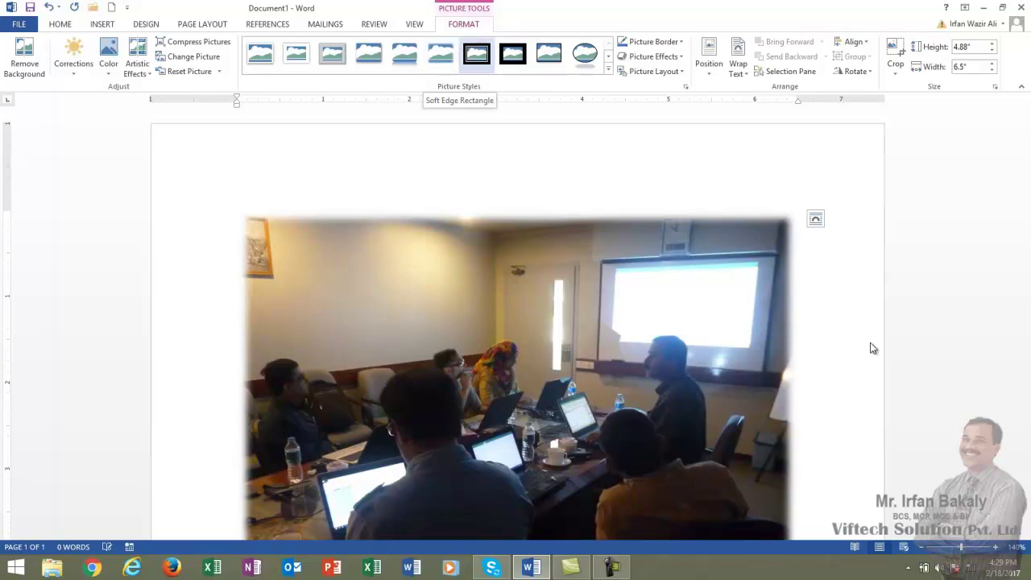
# Resize the picture proportionally to about 3.49" high and 4.66" wide
pyautogui.scroll(-3, 871, 342)
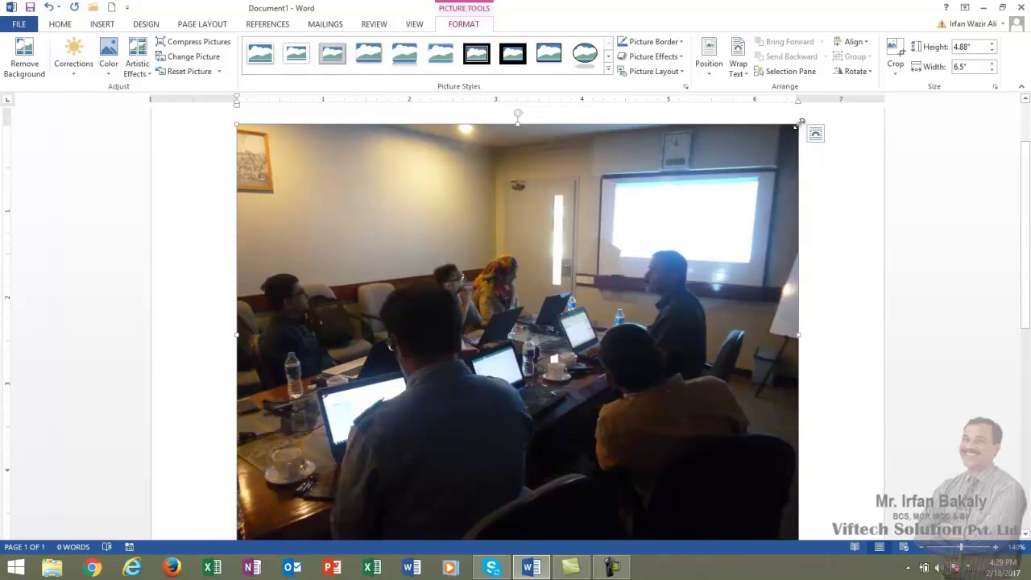
pyautogui.moveTo(802, 122); pyautogui.dragTo(556, 353)
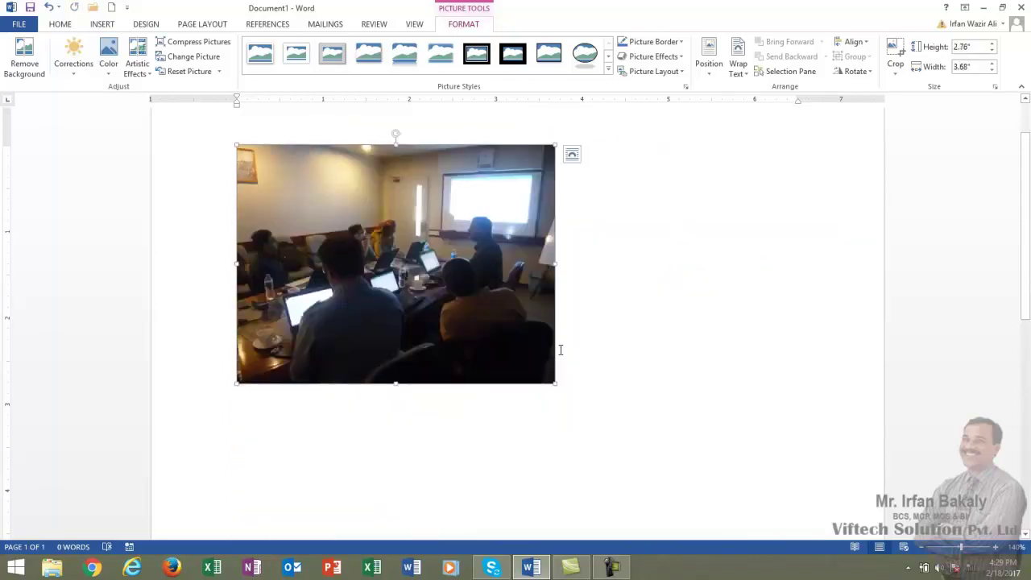
pyautogui.moveTo(555, 383); pyautogui.dragTo(627, 447)
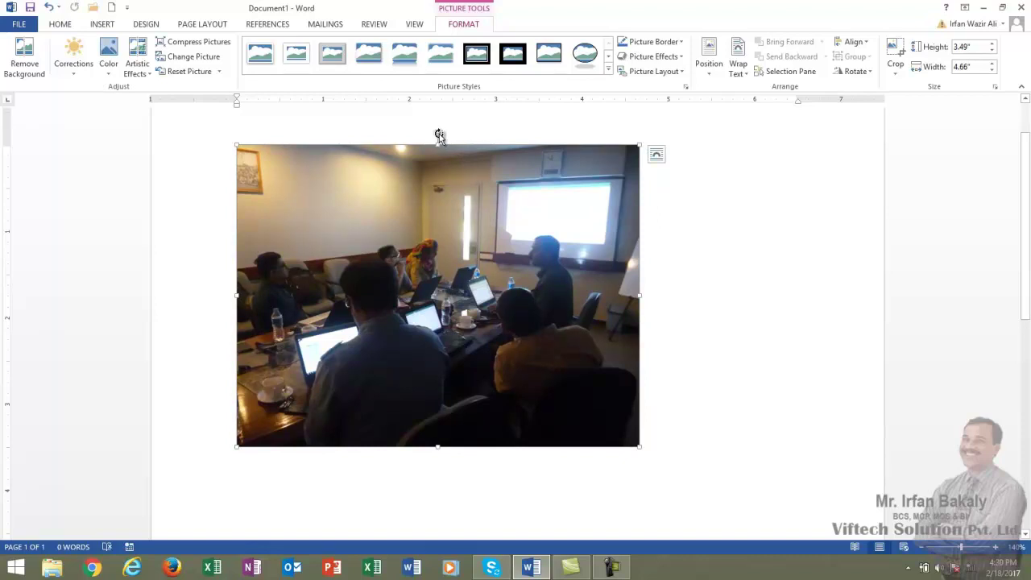
# Try tilting the picture slightly clockwise and return it to upright
pyautogui.moveTo(439, 134); pyautogui.dragTo(480, 146)
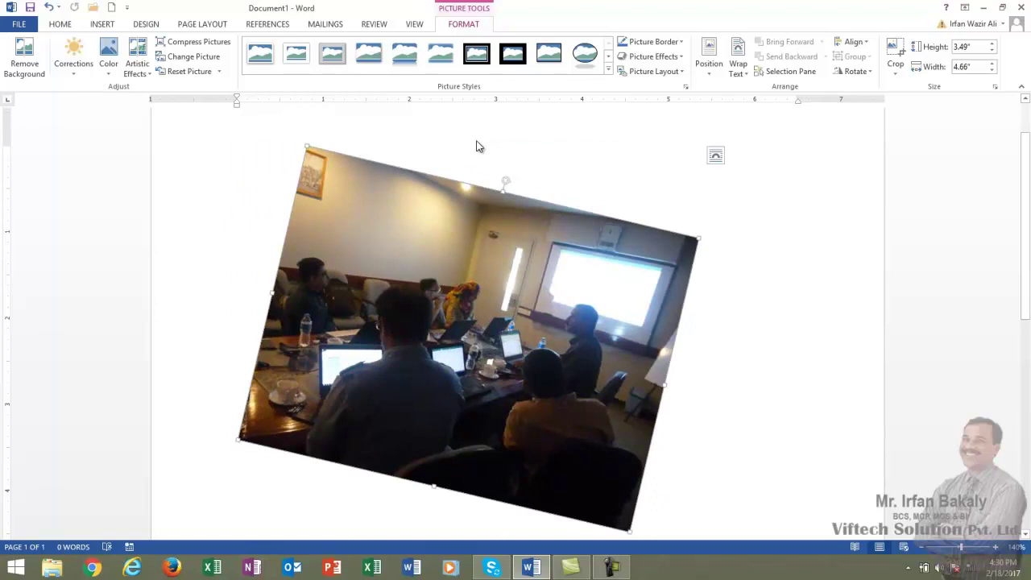
pyautogui.moveTo(505, 182); pyautogui.dragTo(472, 184)
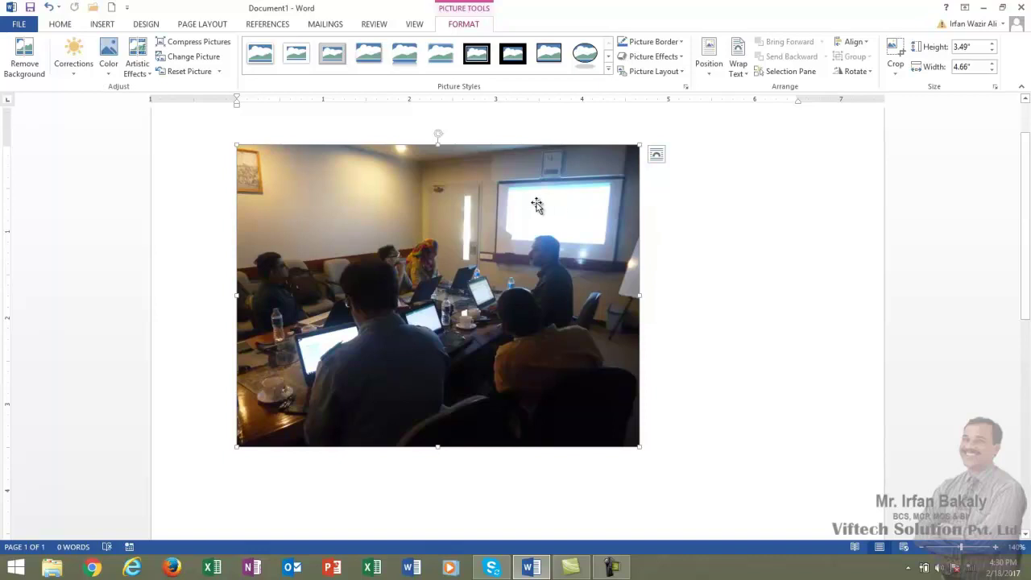
pyautogui.press('F2')
# Try to move the picture freely across the page while it is in line with text
pyautogui.moveTo(679, 240); pyautogui.dragTo(644, 240)
pyautogui.moveTo(478, 220); pyautogui.dragTo(736, 260)
pyautogui.moveTo(488, 243); pyautogui.dragTo(535, 275)
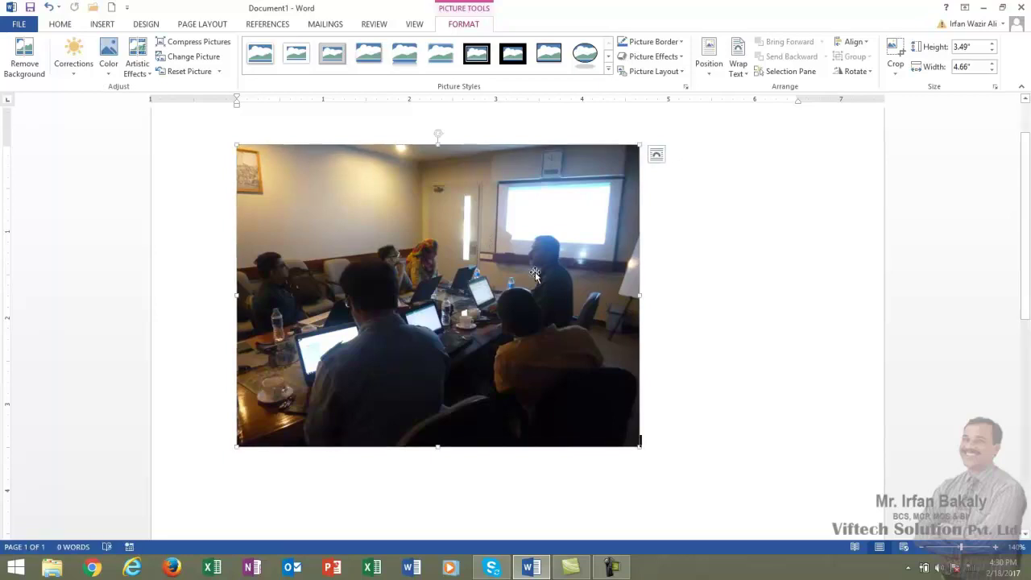
# Set the picture's text wrapping to Square and shift the picture slightly on the page
pyautogui.click(657, 157)
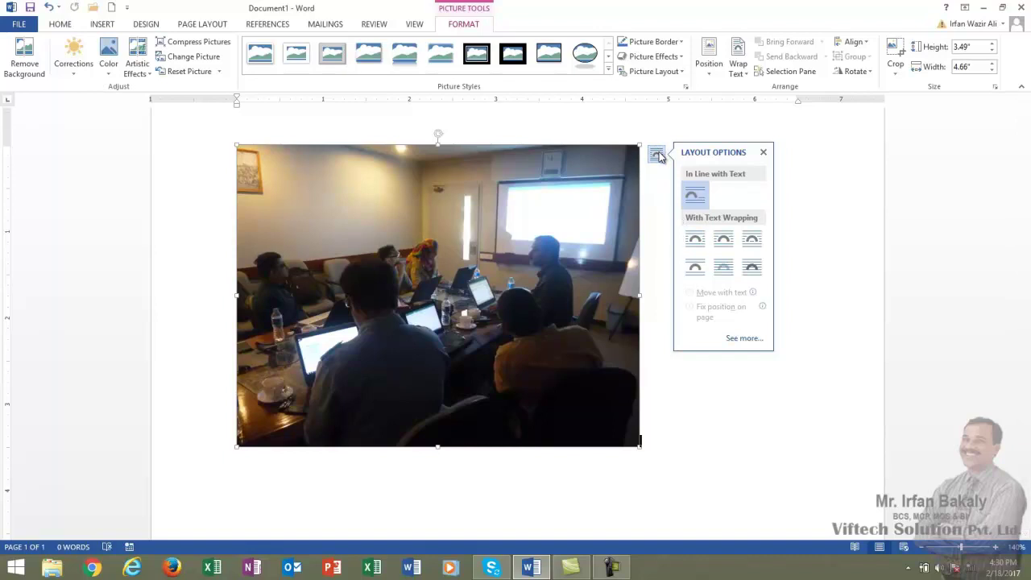
pyautogui.click(696, 240)
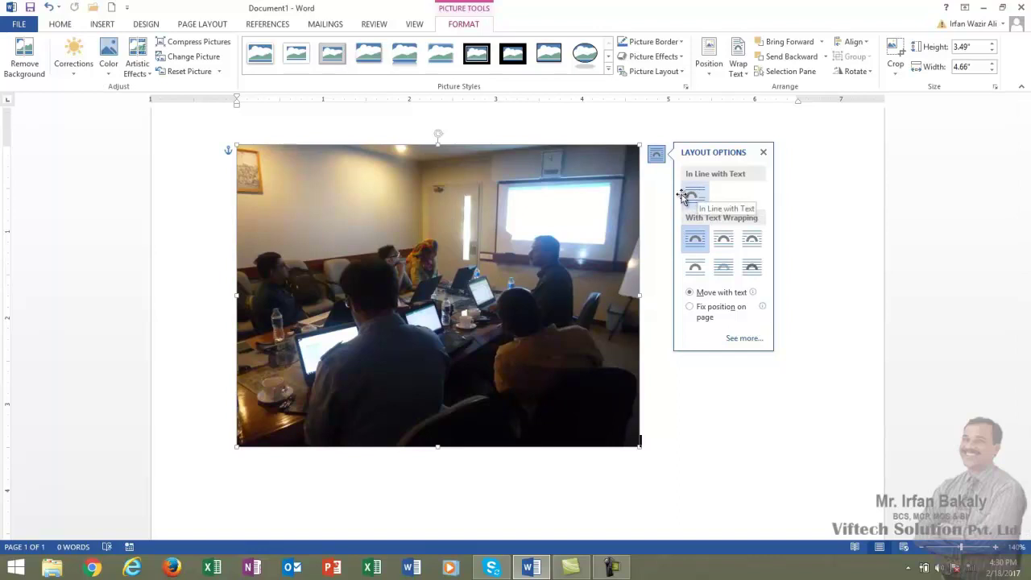
pyautogui.moveTo(510, 231); pyautogui.dragTo(645, 217)
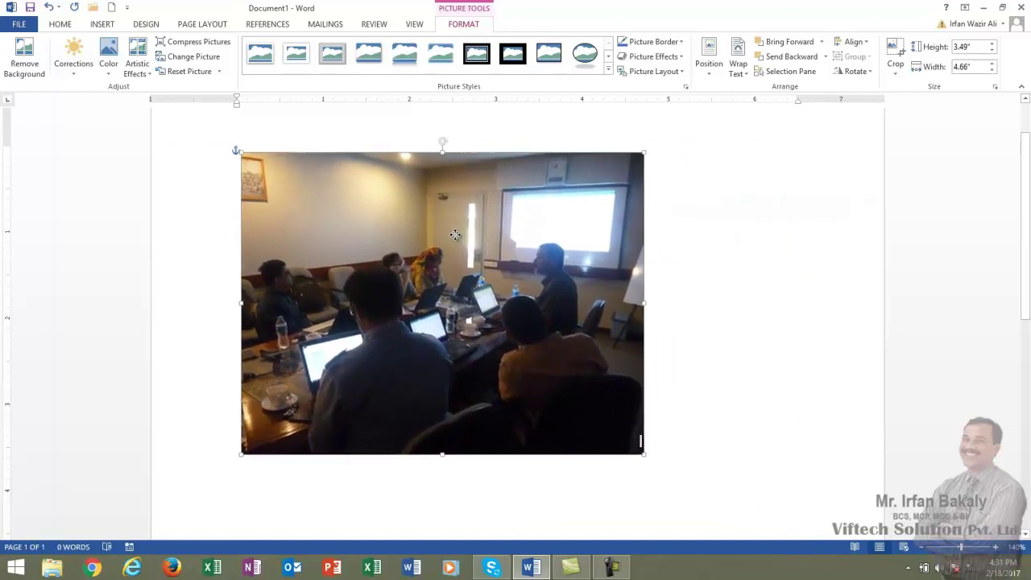
# Enter several lines of random filler text beside the picture, starting with "Asdfj;l jas;flk"
pyautogui.click(668, 178)
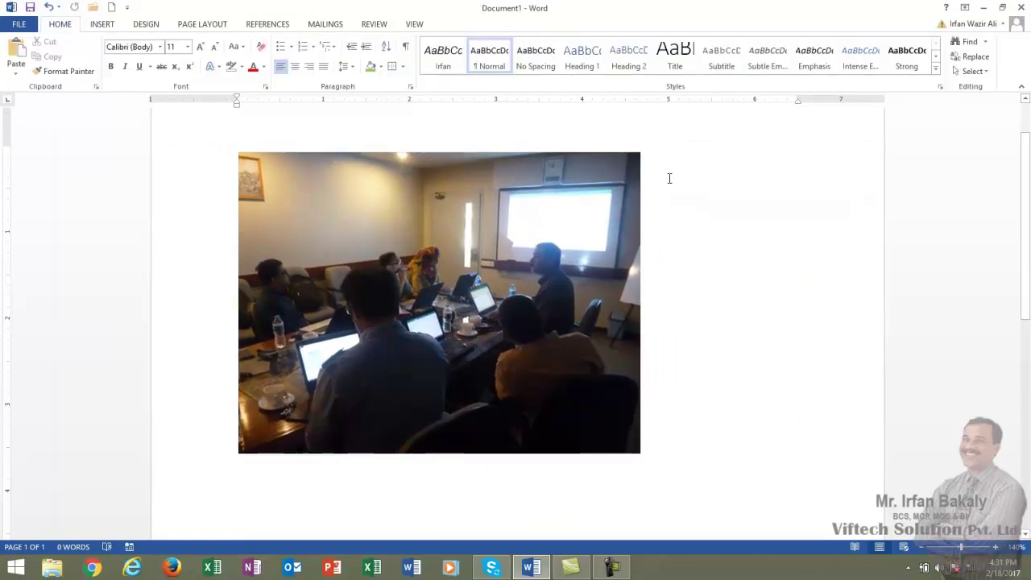
pyautogui.write('Asdfj;l jas;flk j;asljf;lkas jd;fljas;fkl')
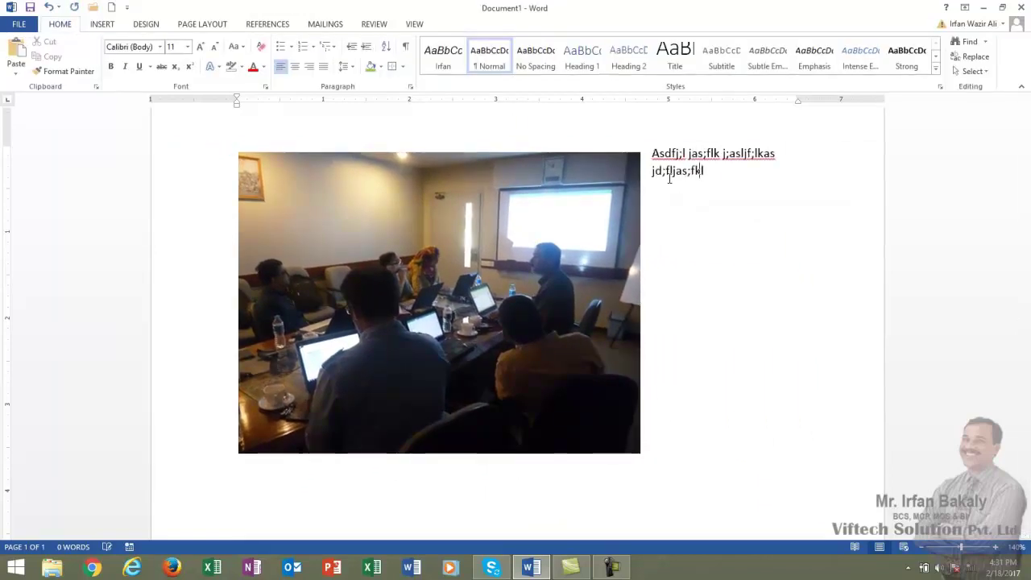
pyautogui.write(' ja;slfj ;lask fj;klas jf;lk jas;fkl jasd;4kl=f jasd;4kl= fj;klsad4= fj;klas f')
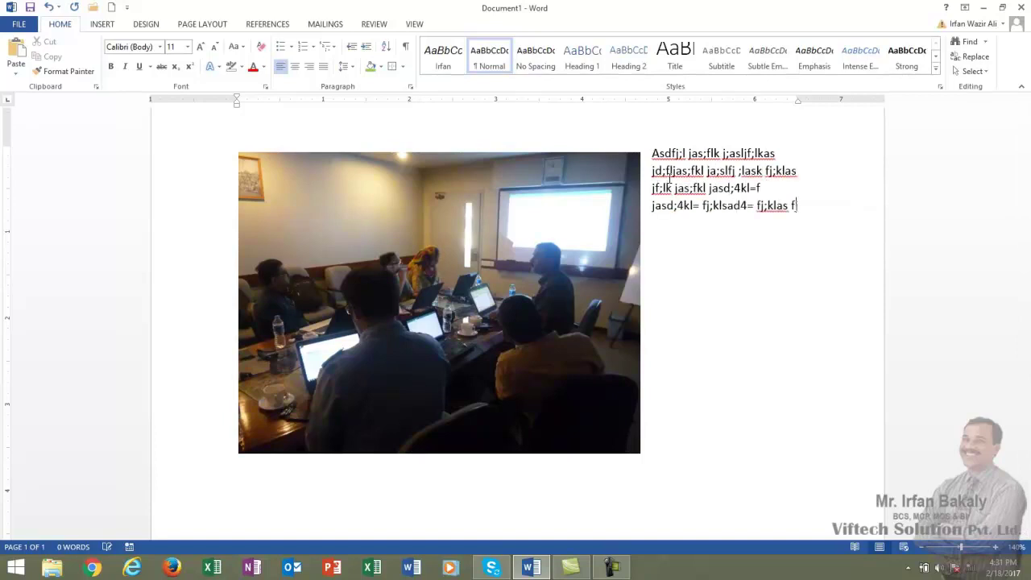
pyautogui.write('j;klas j;flkjas ;lfk jas;ld4k= fj;lasd4k= fj;lksad4= fj;lkasjf;lkasj ;fl jas;lfj as;l fj;lasf')
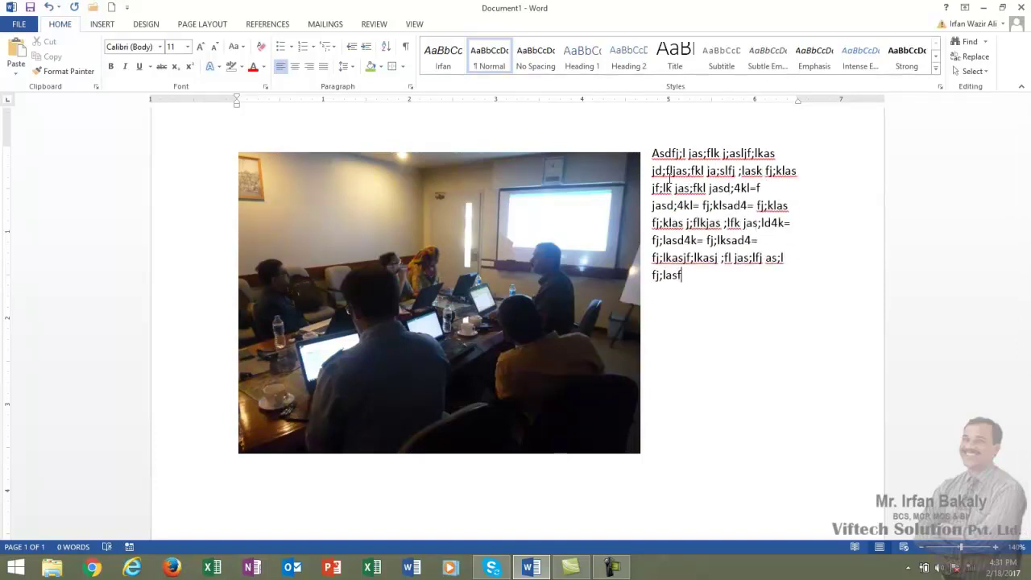
# Shrink the picture proportionally to about 2.49" high and 3.31" wide
pyautogui.click(566, 353)
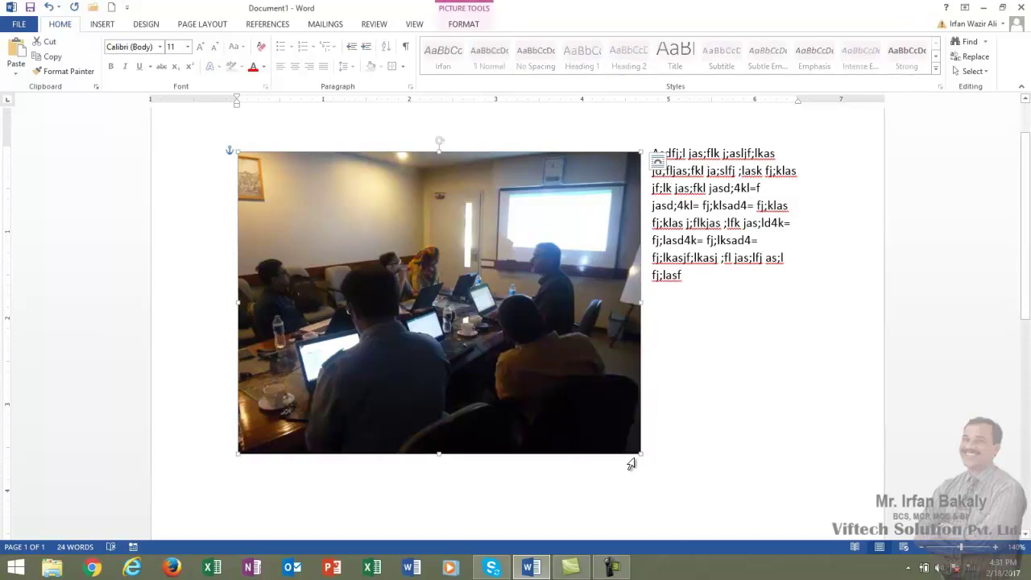
pyautogui.moveTo(637, 454); pyautogui.dragTo(547, 369)
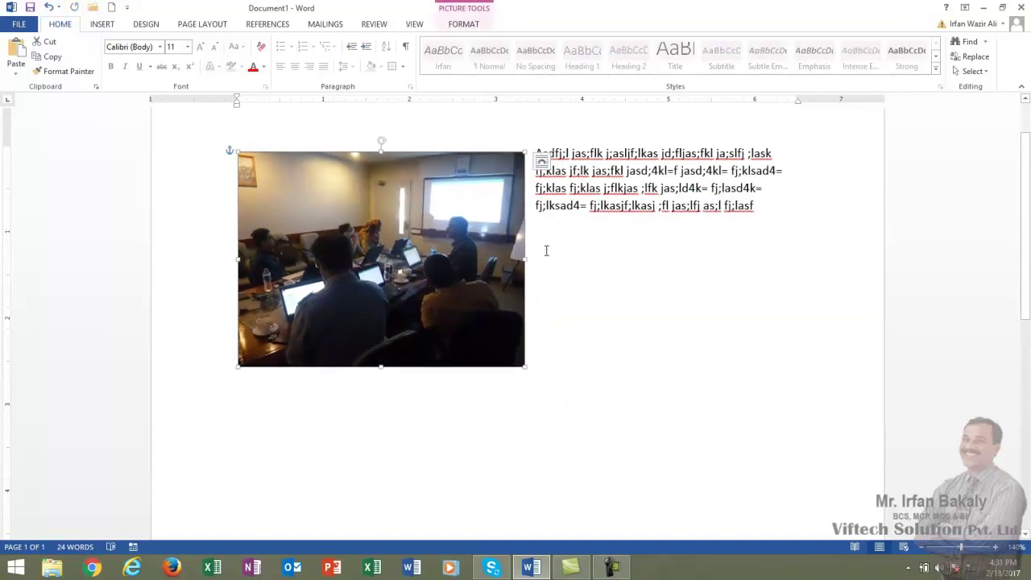
# Extend the filler text beside the picture with more random letters, ending in "j;salfjasfasfd"
pyautogui.click(764, 202)
pyautogui.write('a sfas fhaskld')
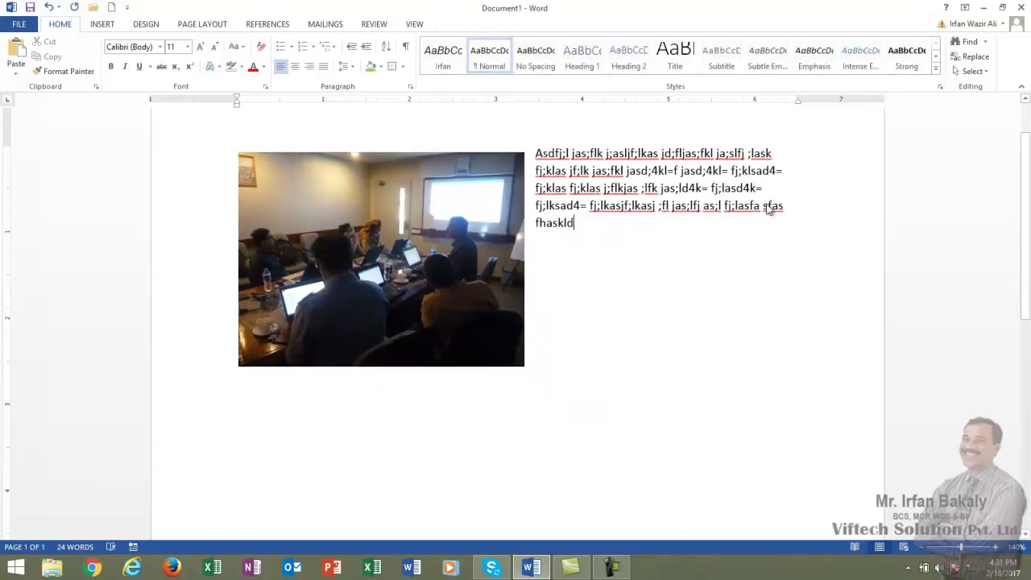
pyautogui.scroll(-2, 768, 209)
pyautogui.write('as')
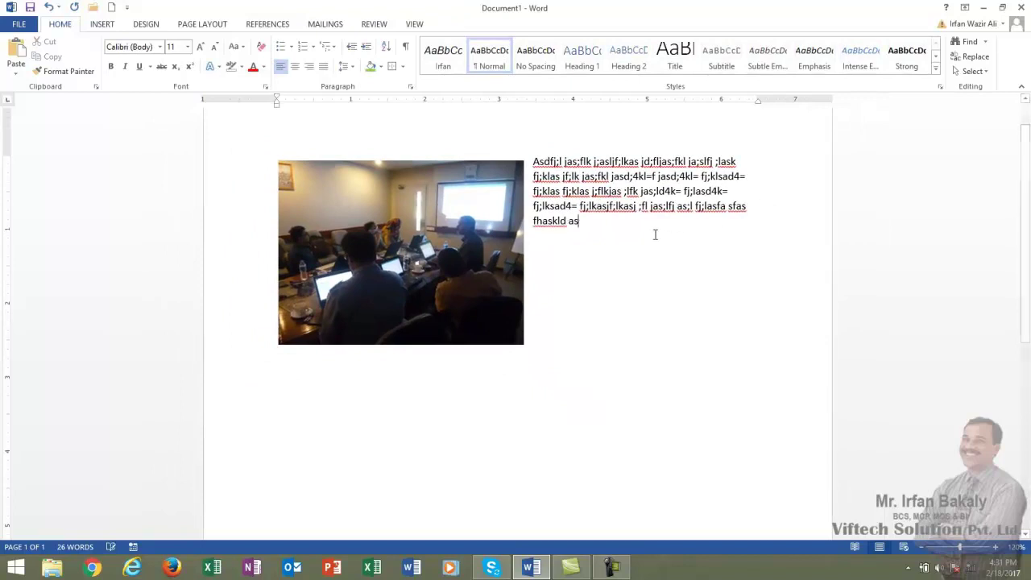
pyautogui.write('dfas dfasdf jasldfjlkasfj;kla jf;lkj ;flj s;f ;salfjasfasfd')
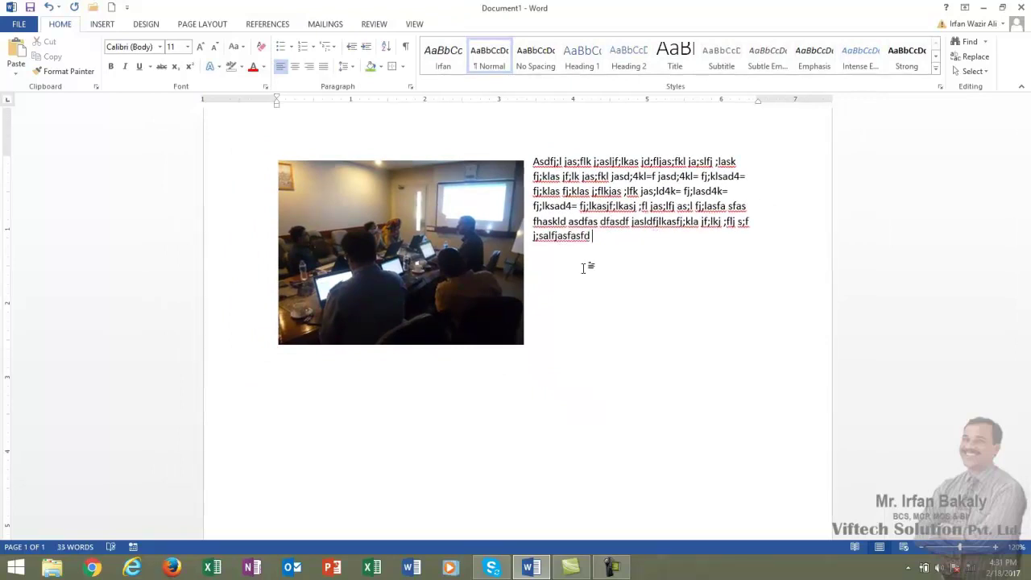
# Change the picture's text wrapping to Tight
pyautogui.click(435, 252)
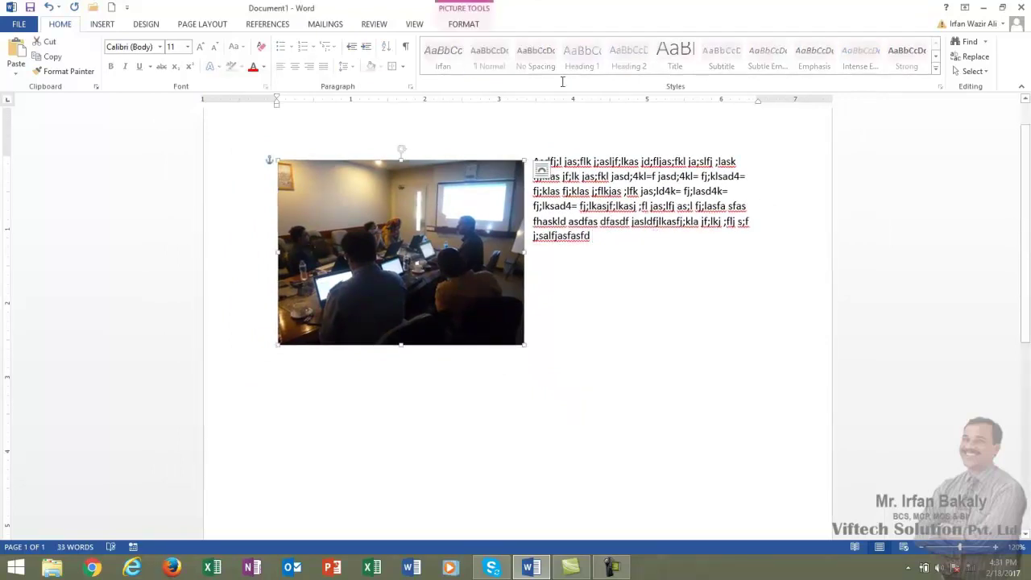
pyautogui.click(541, 172)
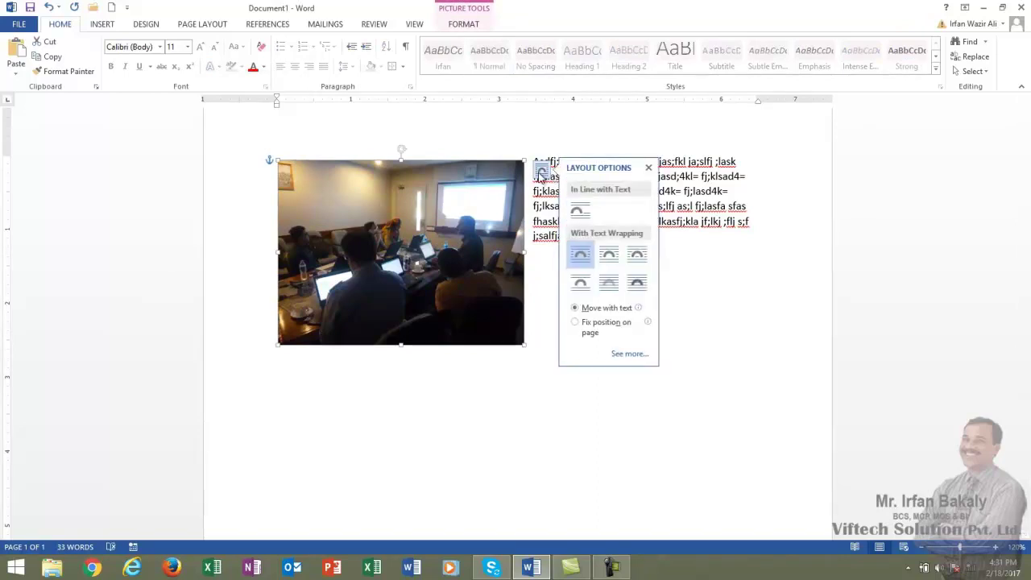
pyautogui.click(606, 259)
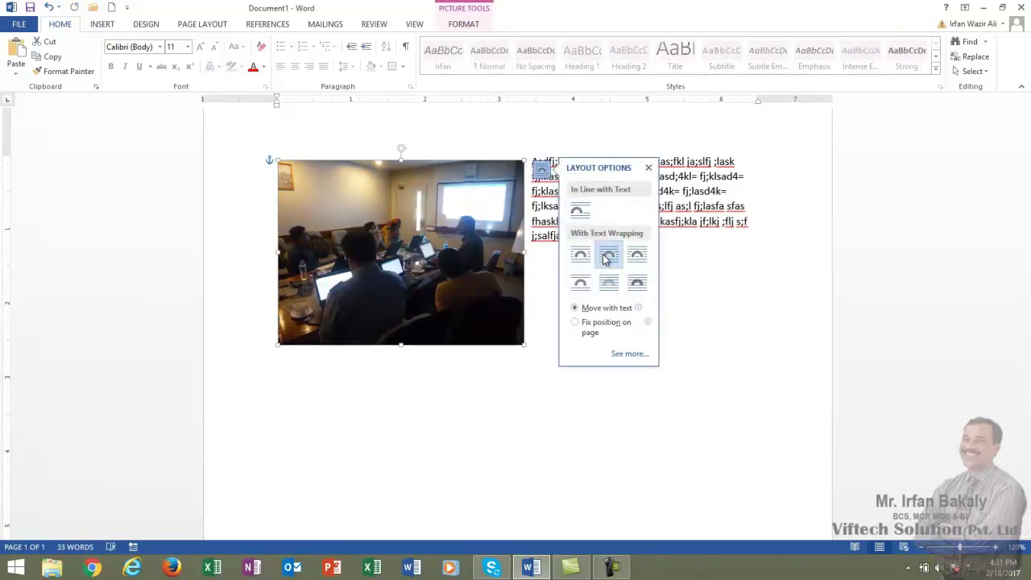
# Append the filler string "asdfasdfasdfasdlfjasd;4kl=d" to the end of the text beside the picture
pyautogui.click(548, 245)
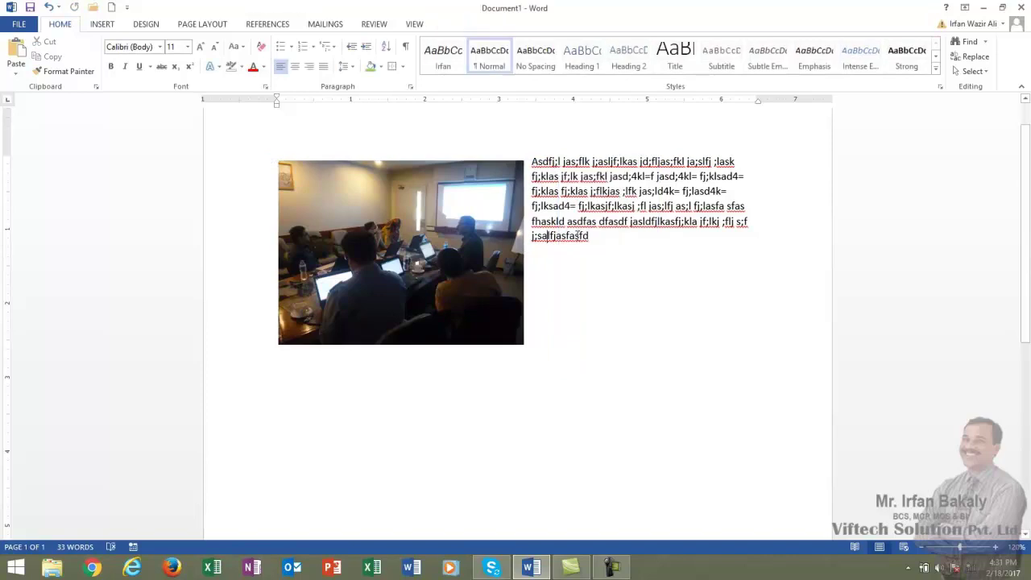
pyautogui.write('asdfasdfasdfasdflfjasd;4kl=d')
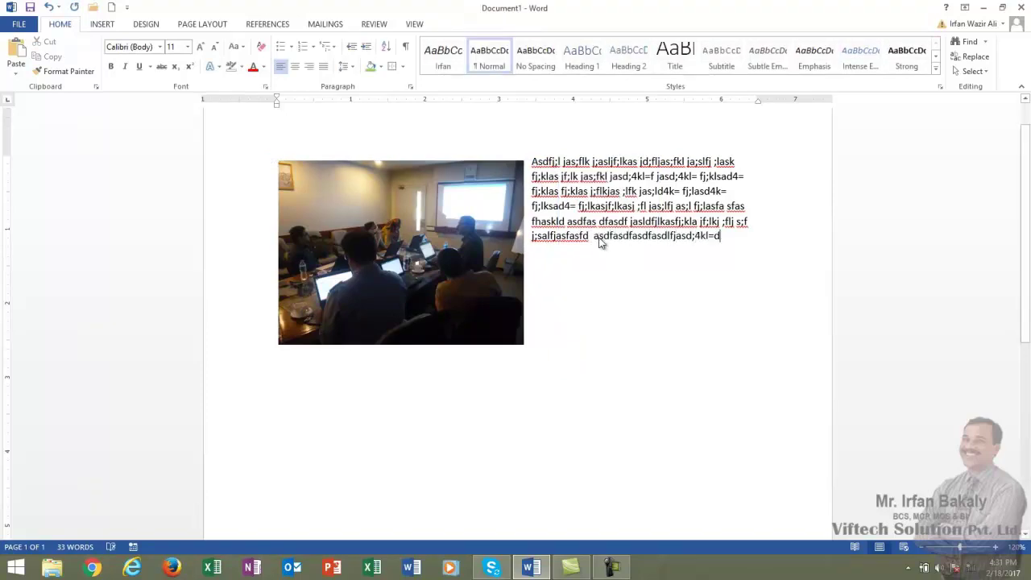
pyautogui.scroll(-2, 599, 244)
pyautogui.scroll(-2, 599, 244)
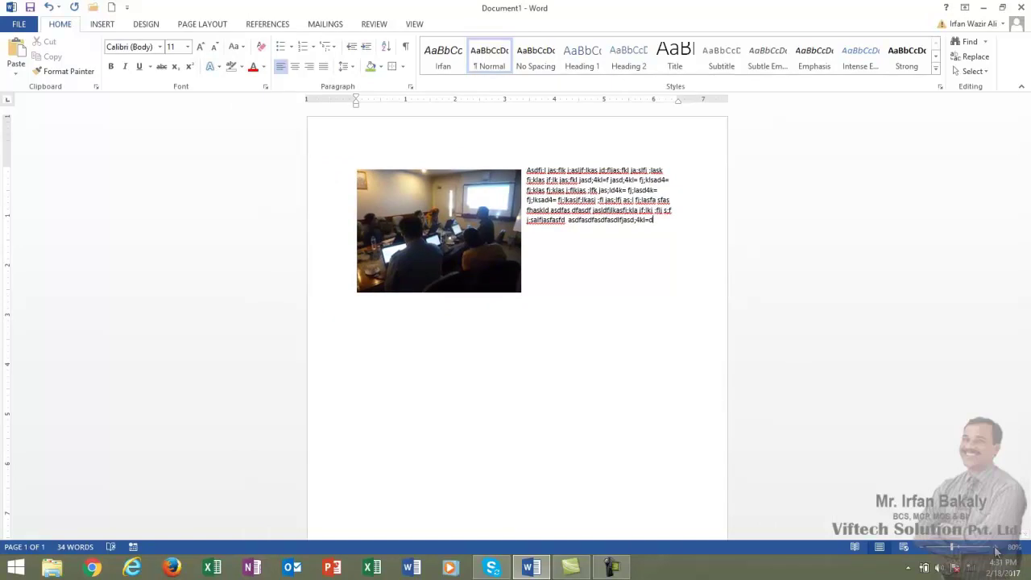
# Copy the filler text from ";klas" in its second line to the end and paste it four times after the paragraph
pyautogui.click(995, 547)
pyautogui.click(995, 547)
pyautogui.click(996, 547)
pyautogui.click(995, 547)
pyautogui.click(995, 547)
pyautogui.moveTo(669, 222); pyautogui.dragTo(541, 154)
pyautogui.hotkey('ctrl', 'c')
pyautogui.click(751, 229)
pyautogui.hotkey('ctrl', 'v')
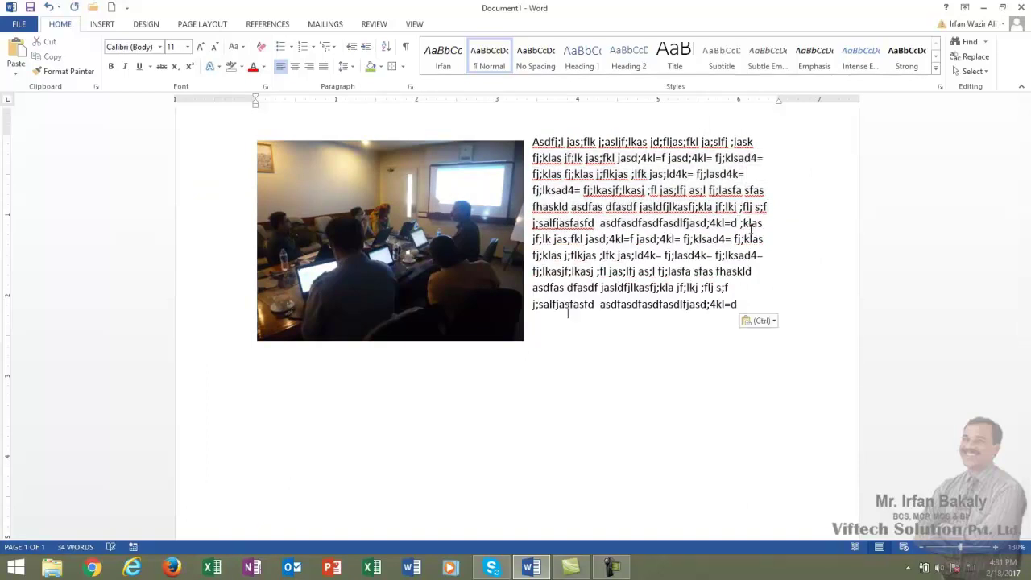
pyautogui.hotkey('ctrl', 'v')
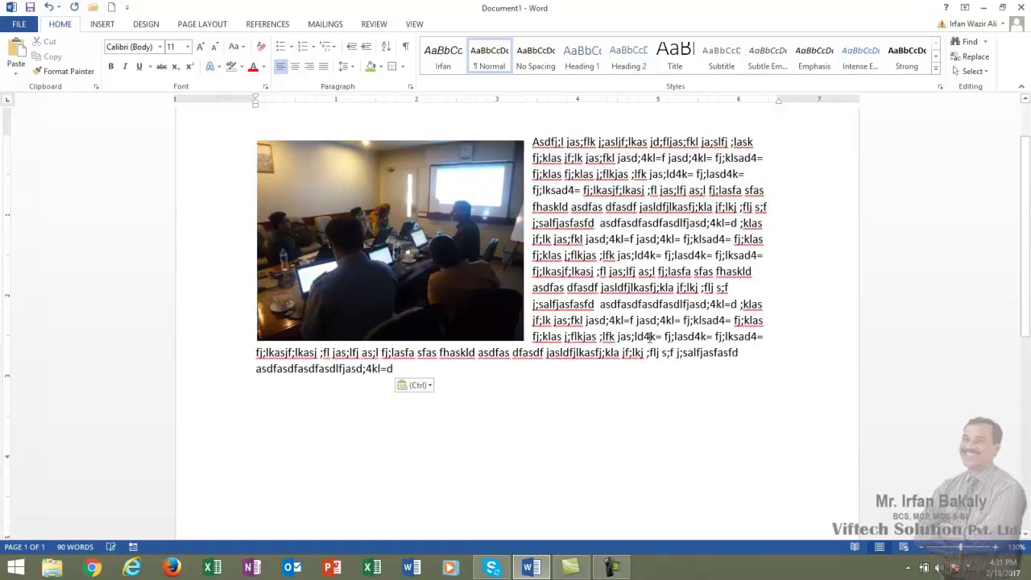
pyautogui.hotkey('ctrl', 'v')
pyautogui.press('Return')
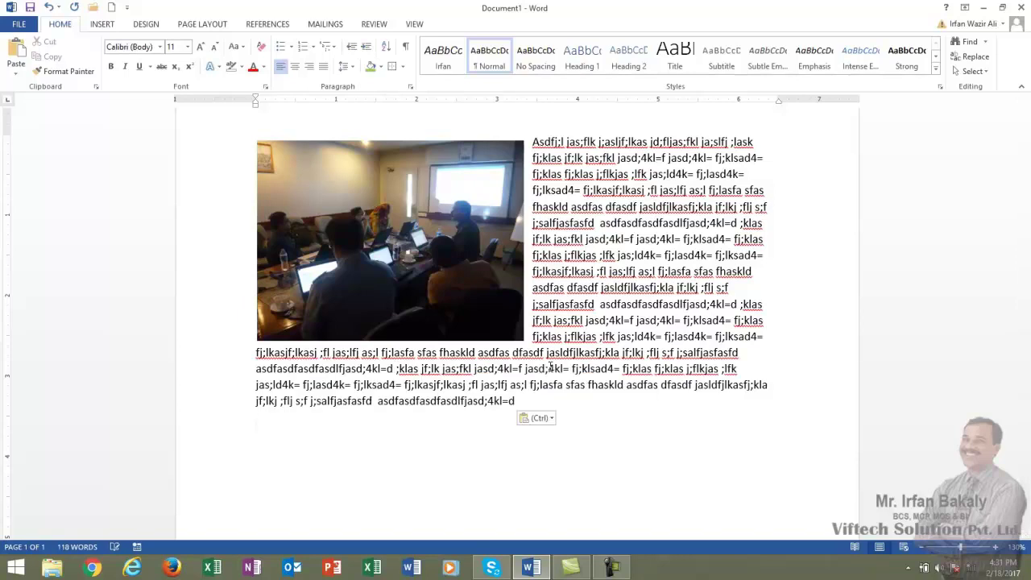
pyautogui.hotkey('ctrl', 'v')
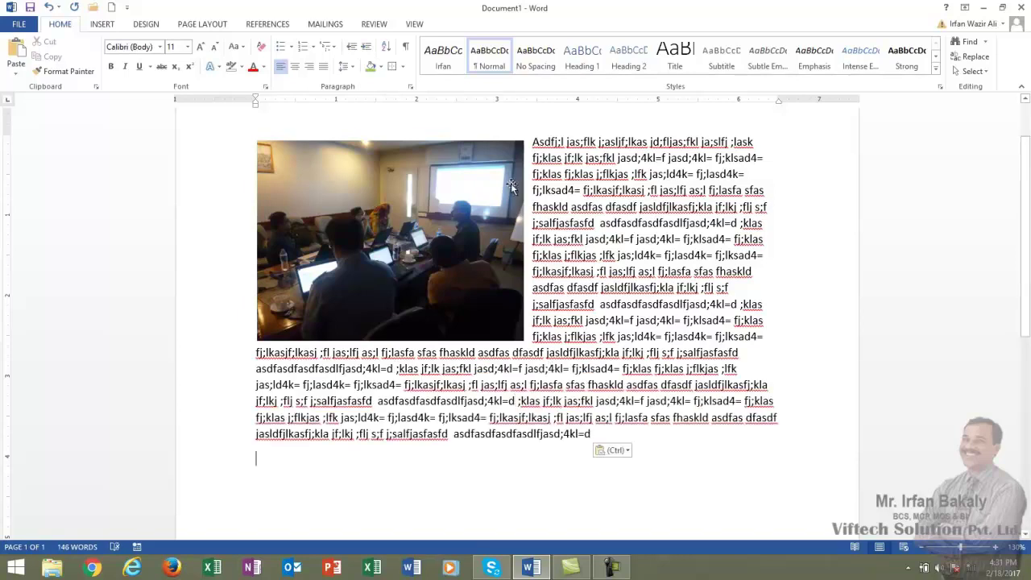
# Set the text wrapping of the training-room picture to Through
pyautogui.click(443, 186)
pyautogui.click(465, 24)
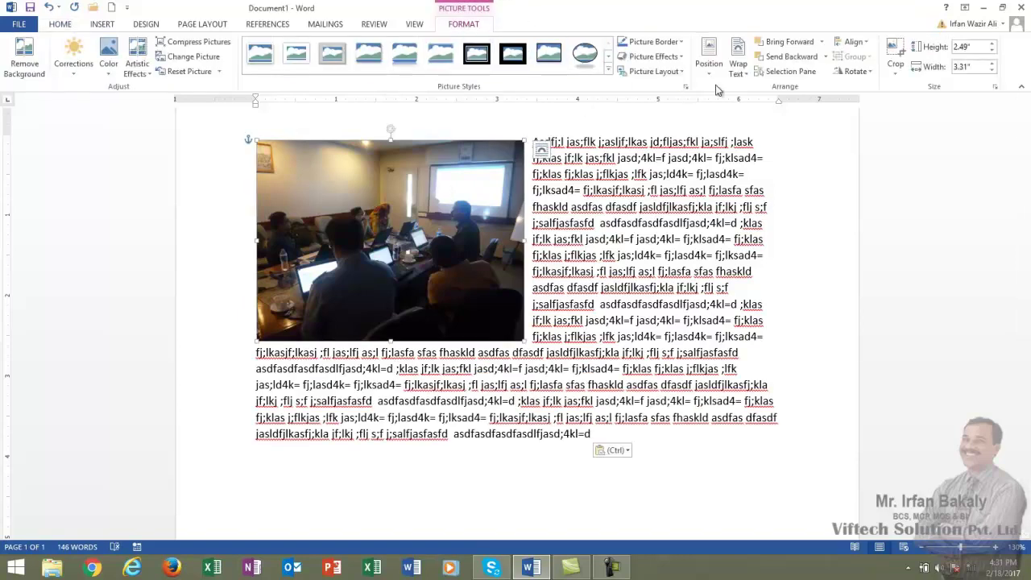
pyautogui.click(541, 150)
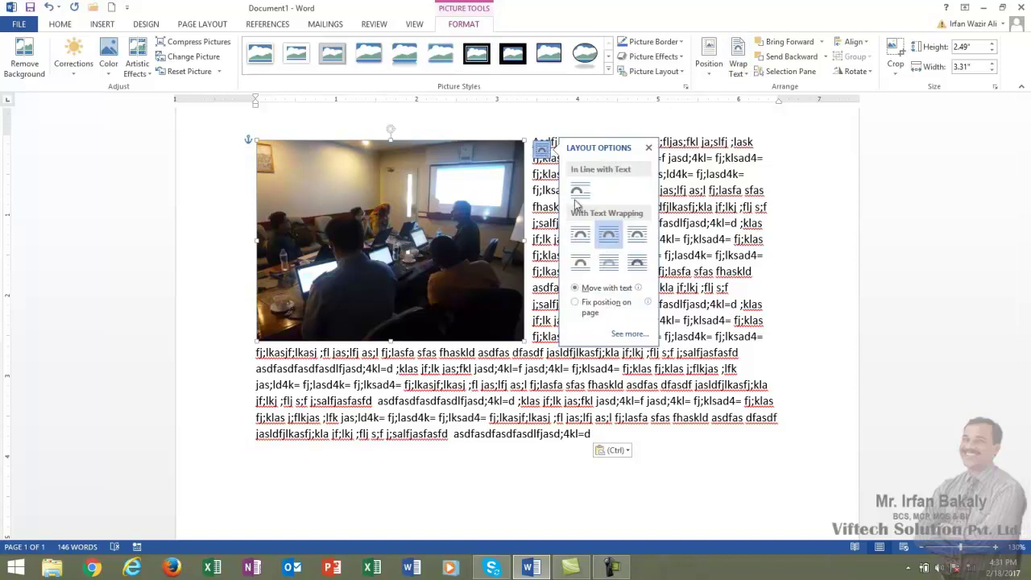
pyautogui.click(639, 238)
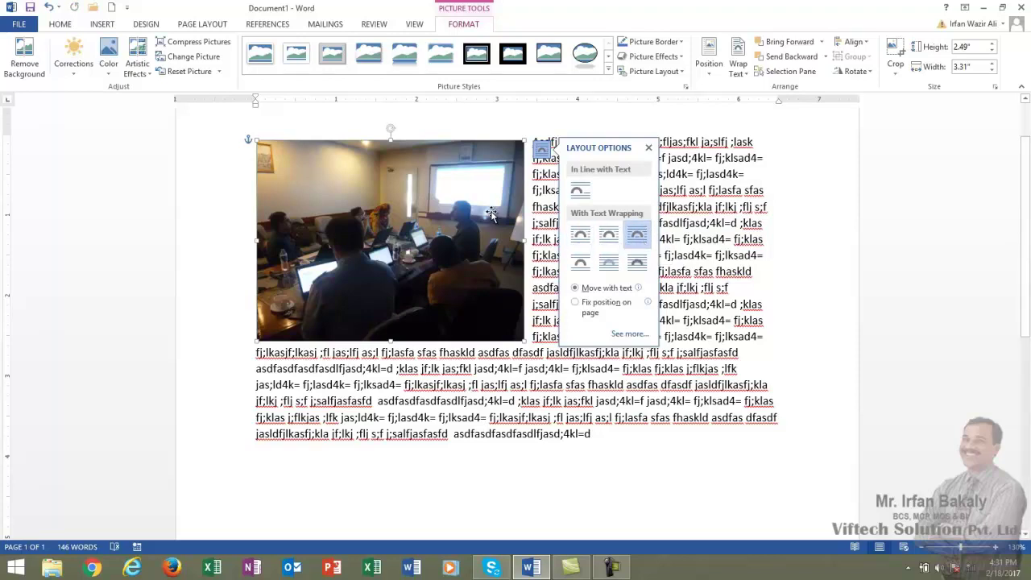
# Set the picture's wrapping to Top and Bottom and move it between the text lines, roughly centred across the page
pyautogui.click(585, 263)
pyautogui.moveTo(451, 257); pyautogui.dragTo(558, 387)
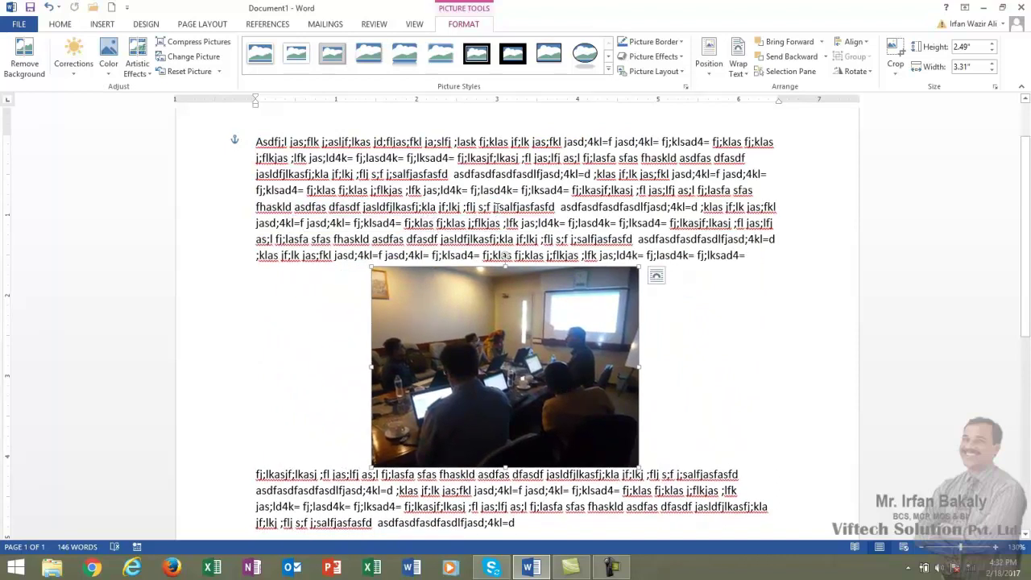
pyautogui.moveTo(503, 255)
pyautogui.mouseDown()
pyautogui.moveTo(525, 256)
pyautogui.moveTo(525, 246)
pyautogui.moveTo(525, 282)
pyautogui.moveTo(525, 243)
pyautogui.moveTo(521, 261)
pyautogui.moveTo(491, 261)
pyautogui.moveTo(518, 266)
pyautogui.mouseUp()
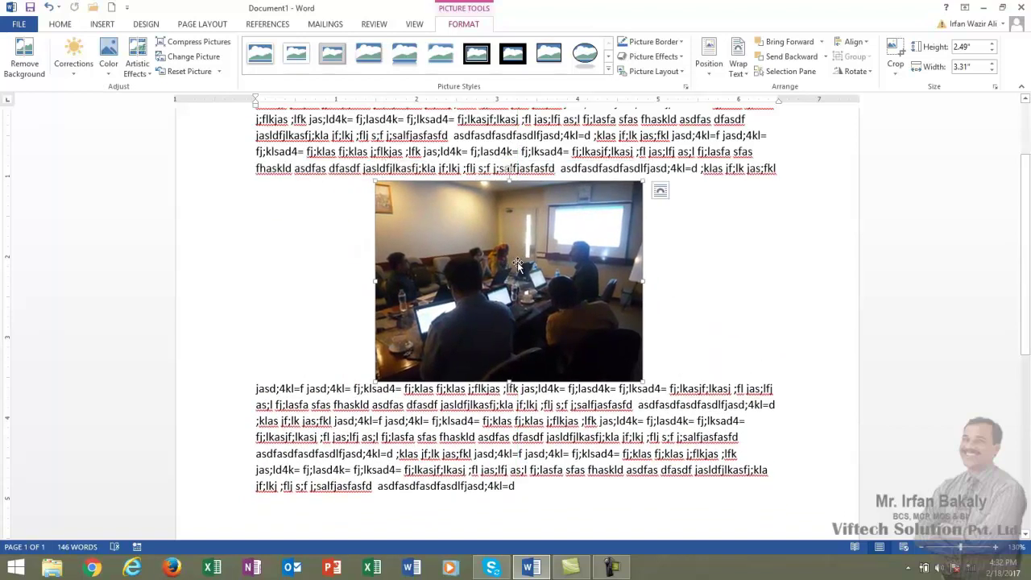
# Place the picture Behind Text, then switch its layout to In Front of Text
pyautogui.click(659, 190)
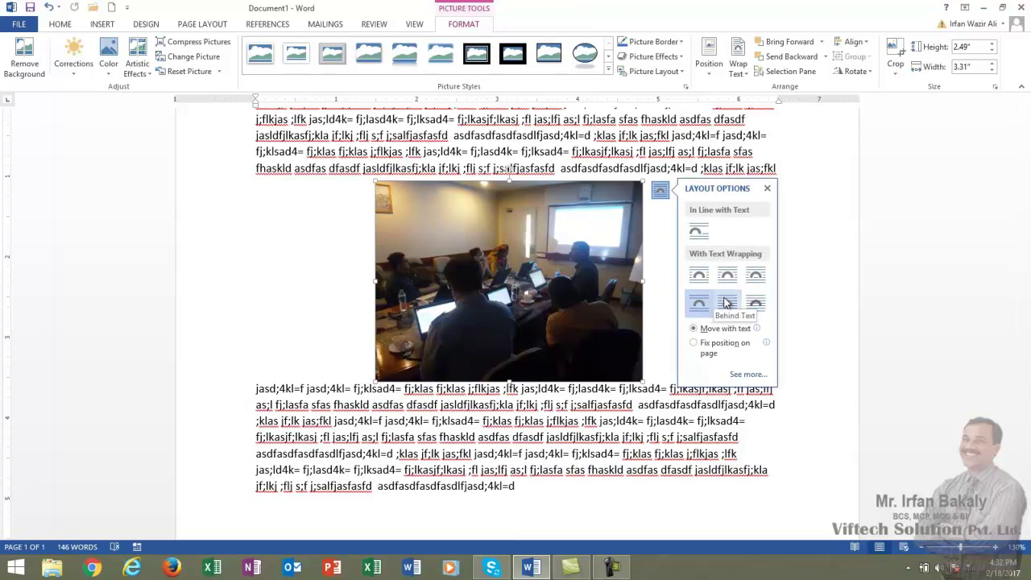
pyautogui.click(725, 304)
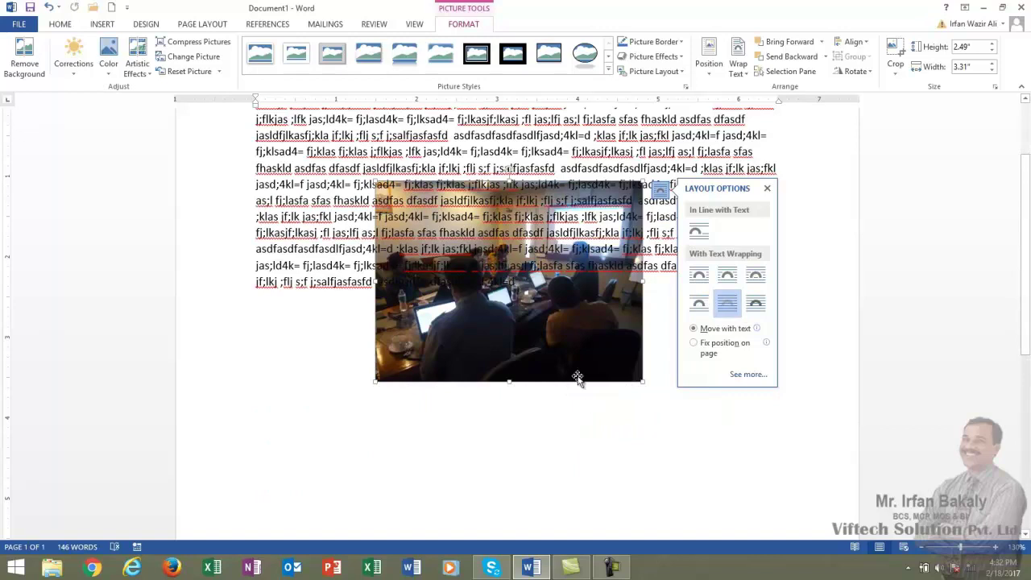
pyautogui.click(754, 303)
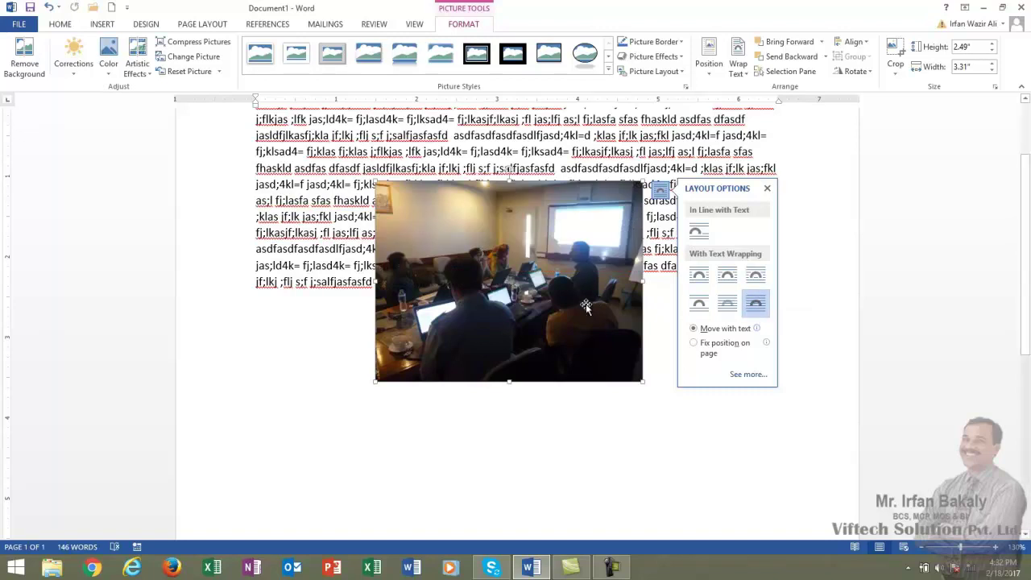
pyautogui.scroll(2, 596, 332)
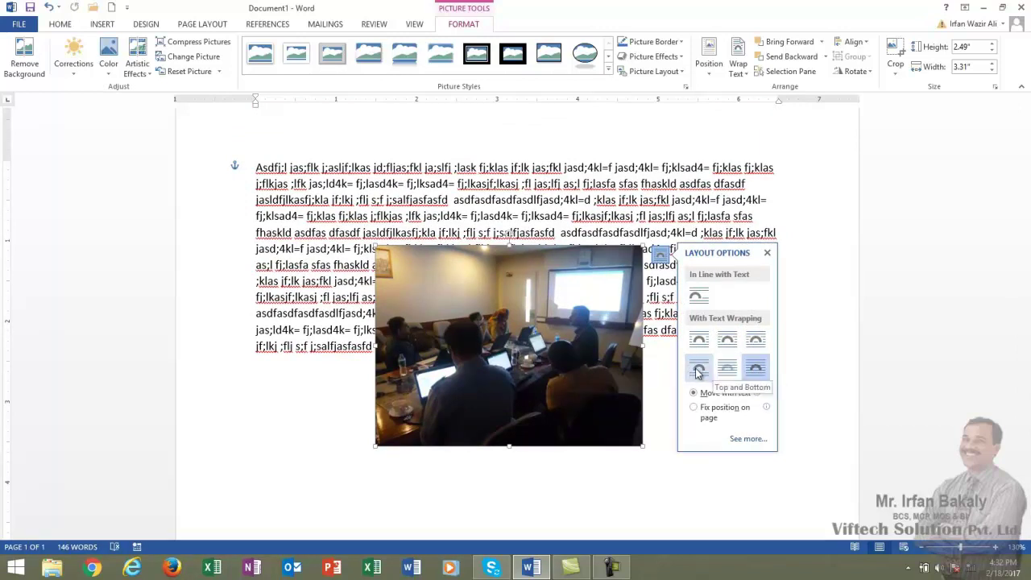
# Set the picture's wrapping to Tight and move it to the upper-left corner of the text
pyautogui.click(728, 340)
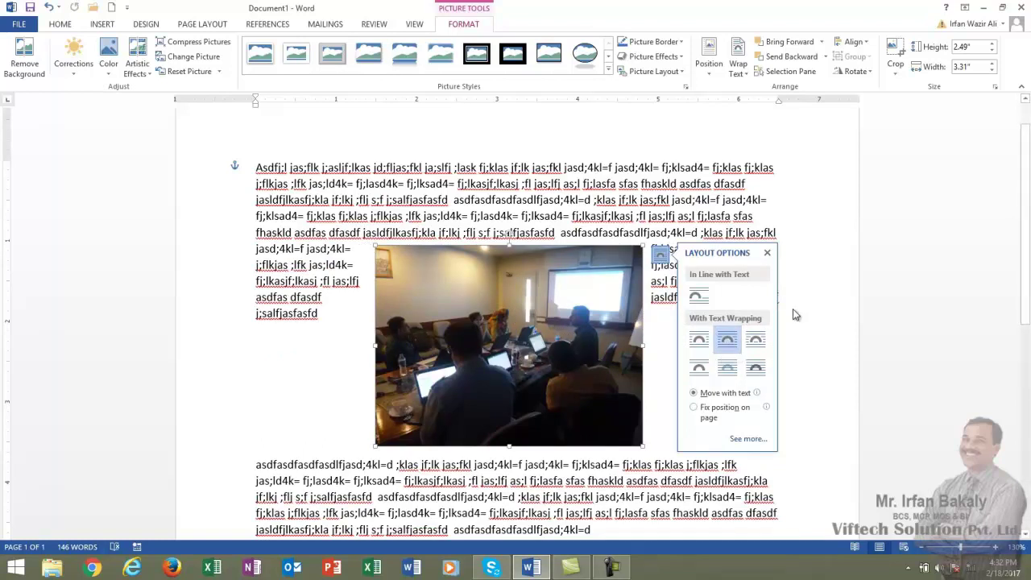
pyautogui.moveTo(499, 322); pyautogui.dragTo(386, 212)
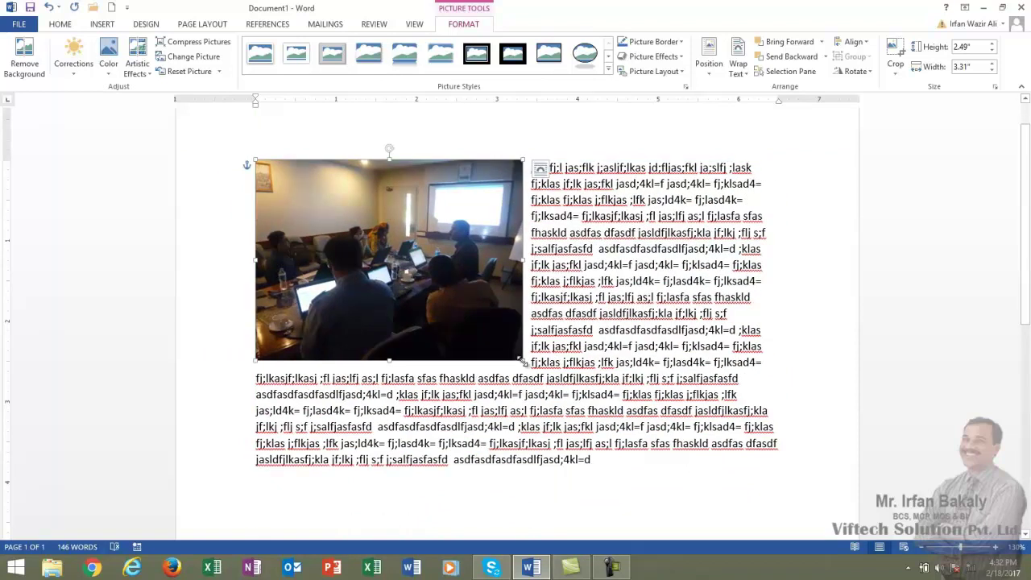
# Enlarge the picture proportionally to about 2.95" high by 3.94" wide and apply the strongest sharpening preset
pyautogui.moveTo(521, 360); pyautogui.dragTo(574, 396)
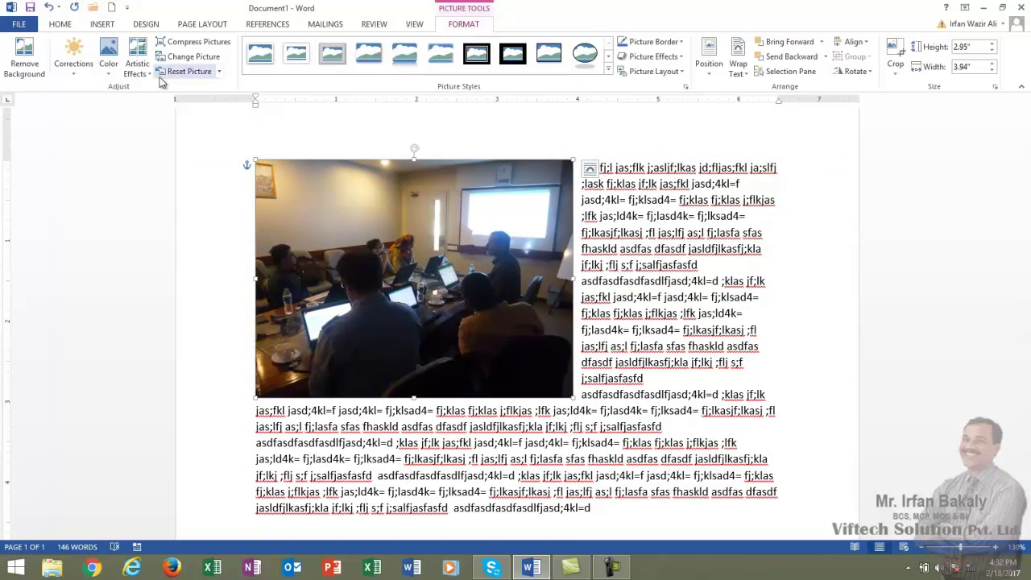
pyautogui.click(76, 71)
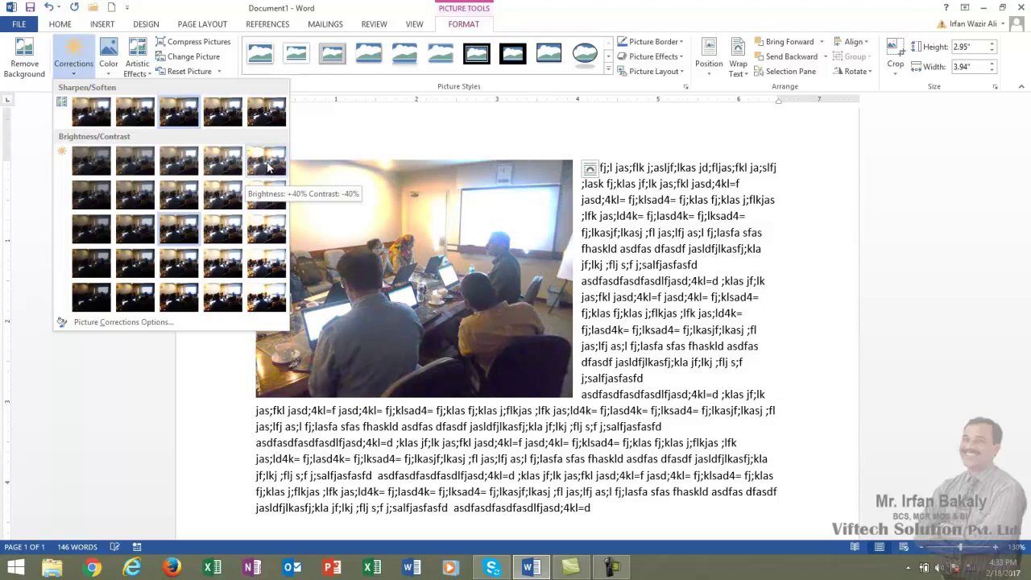
pyautogui.click(270, 113)
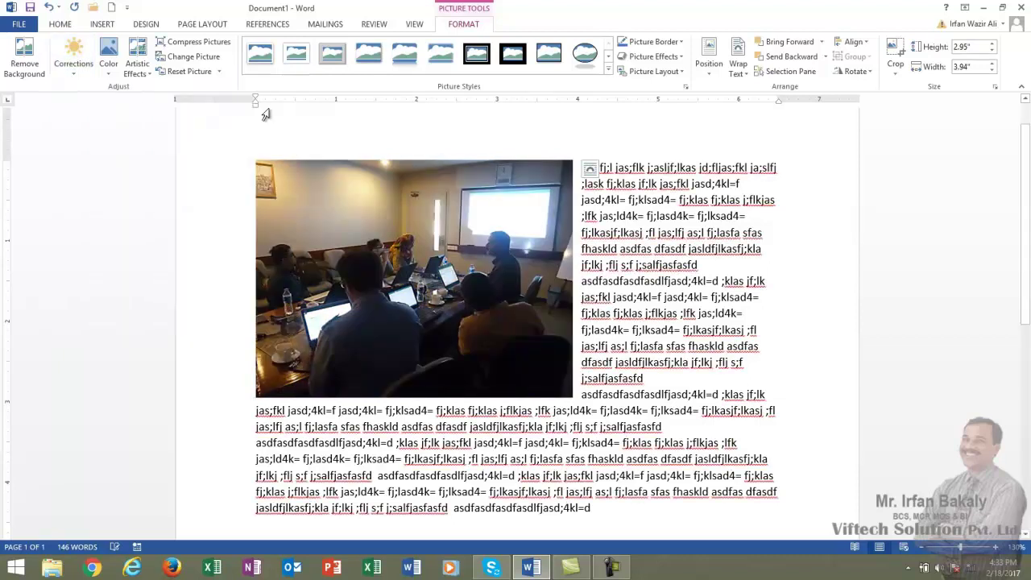
# Recolor the picture to Grayscale and apply the Photocopy artistic effect to it
pyautogui.click(108, 64)
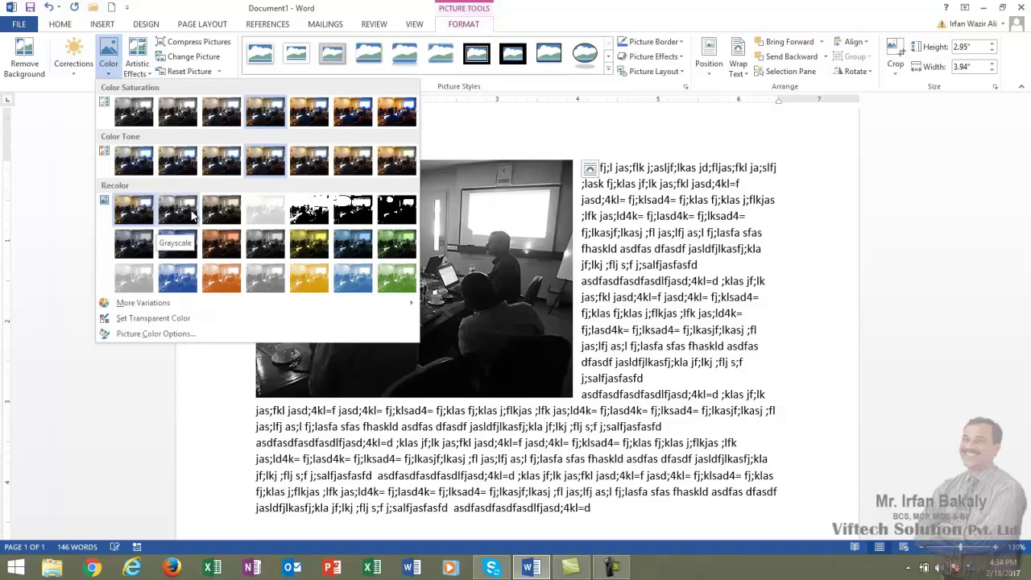
pyautogui.click(191, 214)
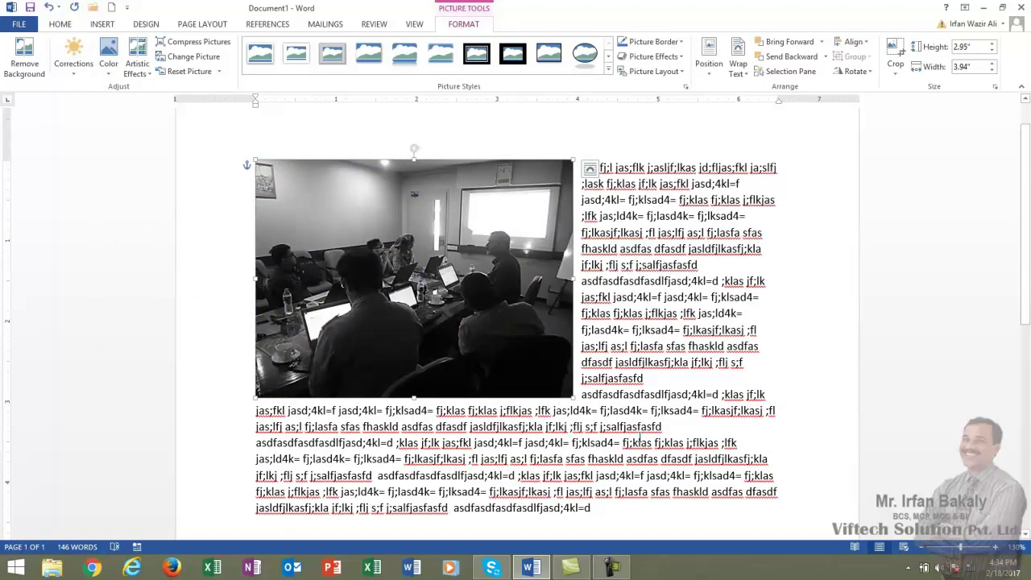
pyautogui.click(151, 79)
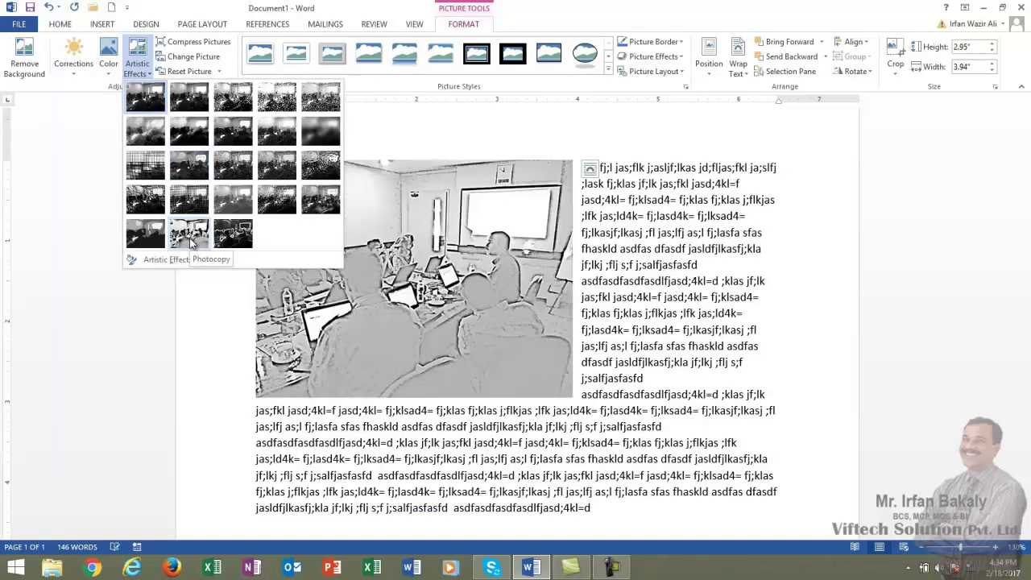
pyautogui.click(190, 237)
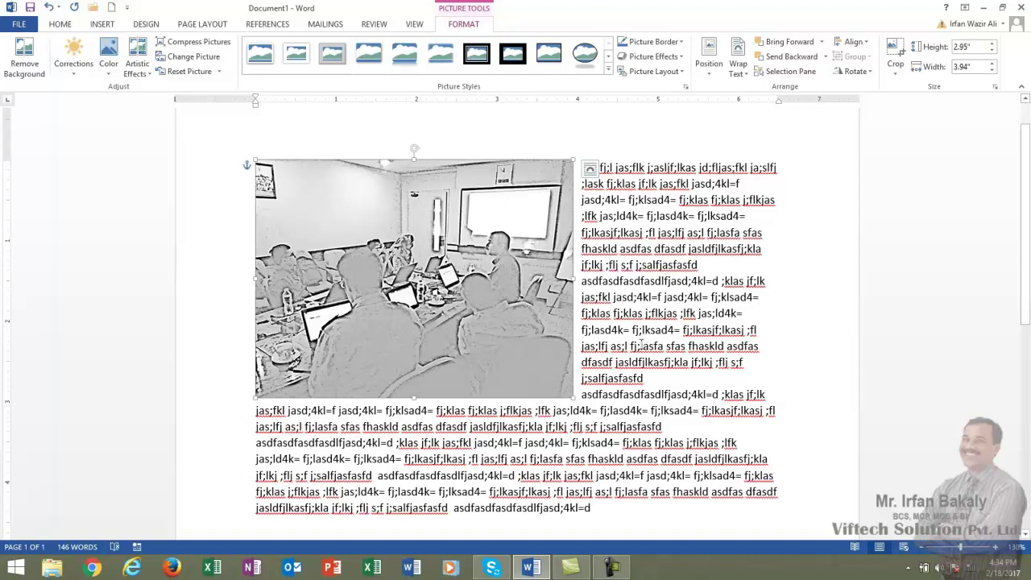
# Enlarge the picture proportionally to about 3.45" high by 4.6" wide and reset its formatting adjustments
pyautogui.moveTo(573, 397); pyautogui.dragTo(626, 437)
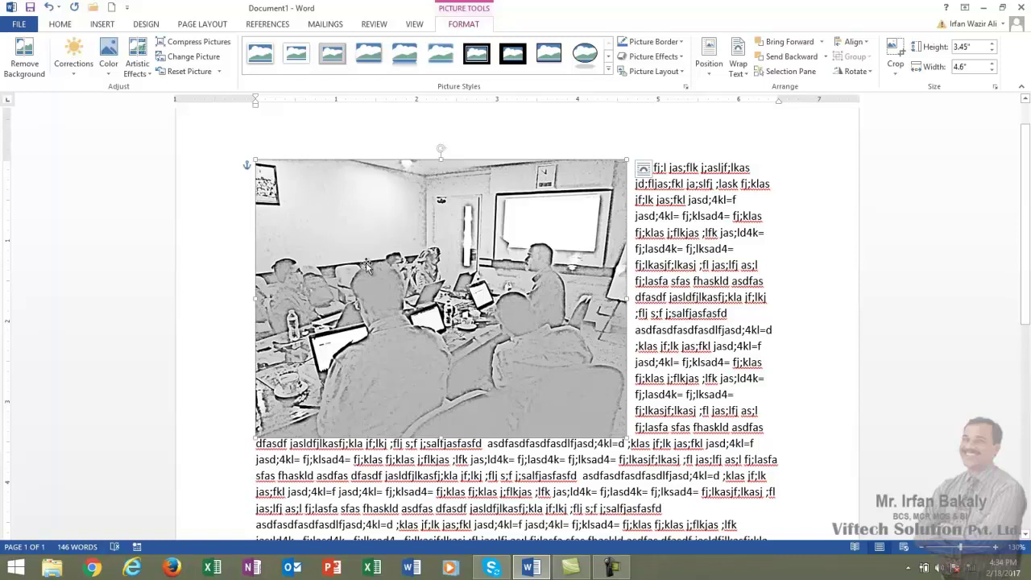
pyautogui.click(187, 72)
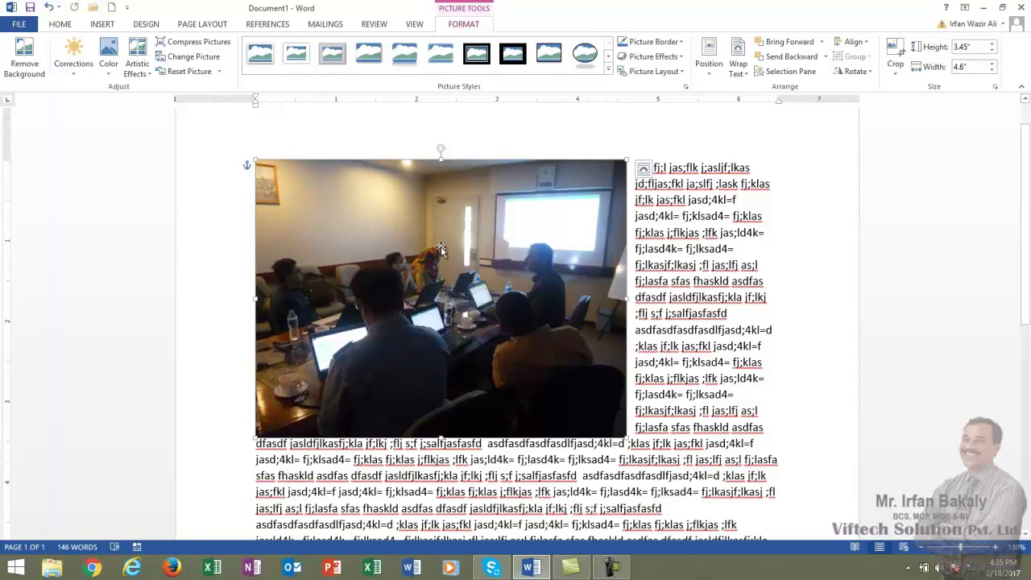
# Compress only this picture at the document resolution, deleting its cropped areas
pyautogui.click(193, 44)
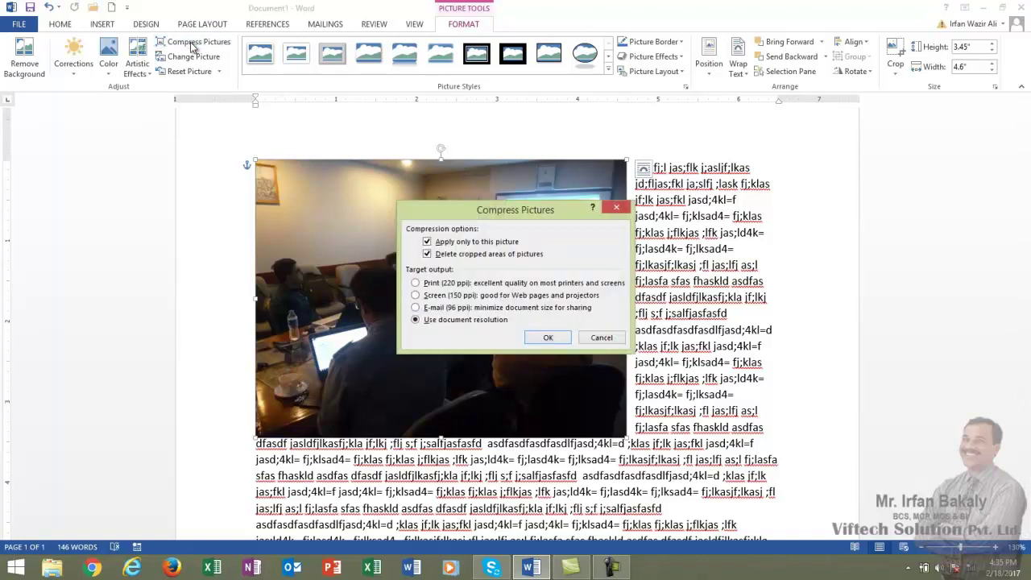
pyautogui.click(563, 341)
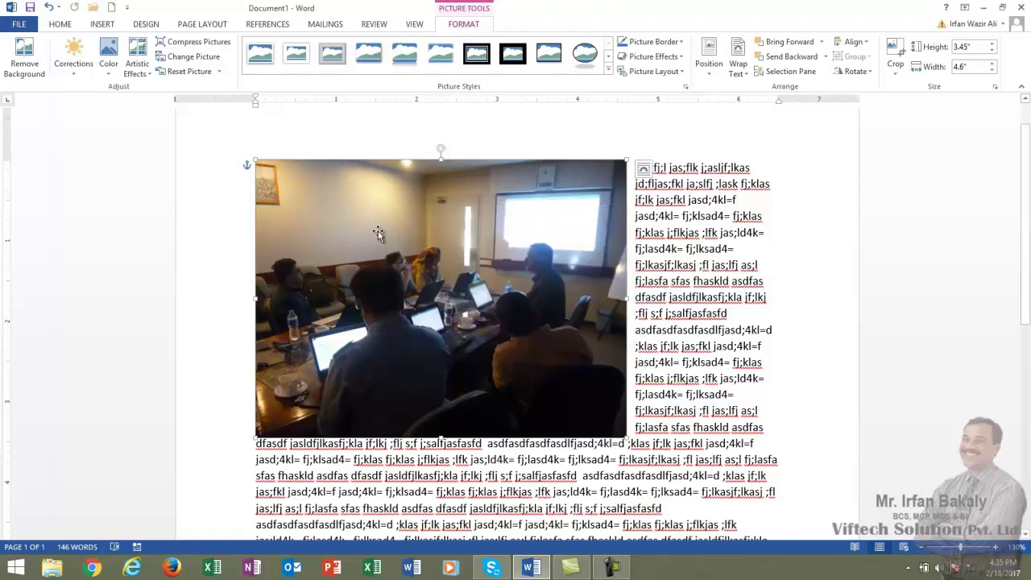